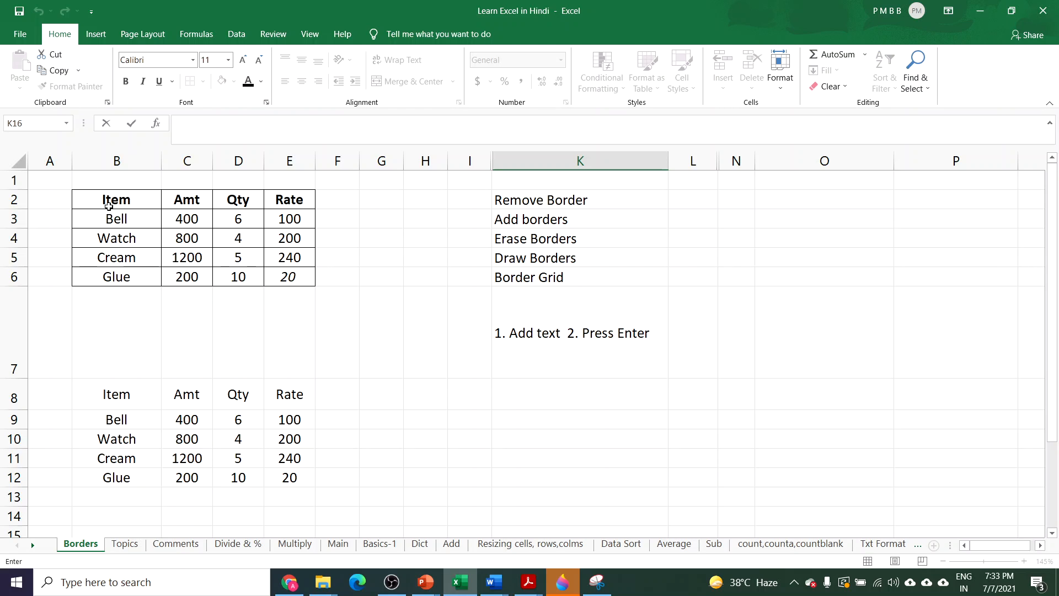
pyautogui.moveTo(92, 198); pyautogui.dragTo(291, 277)
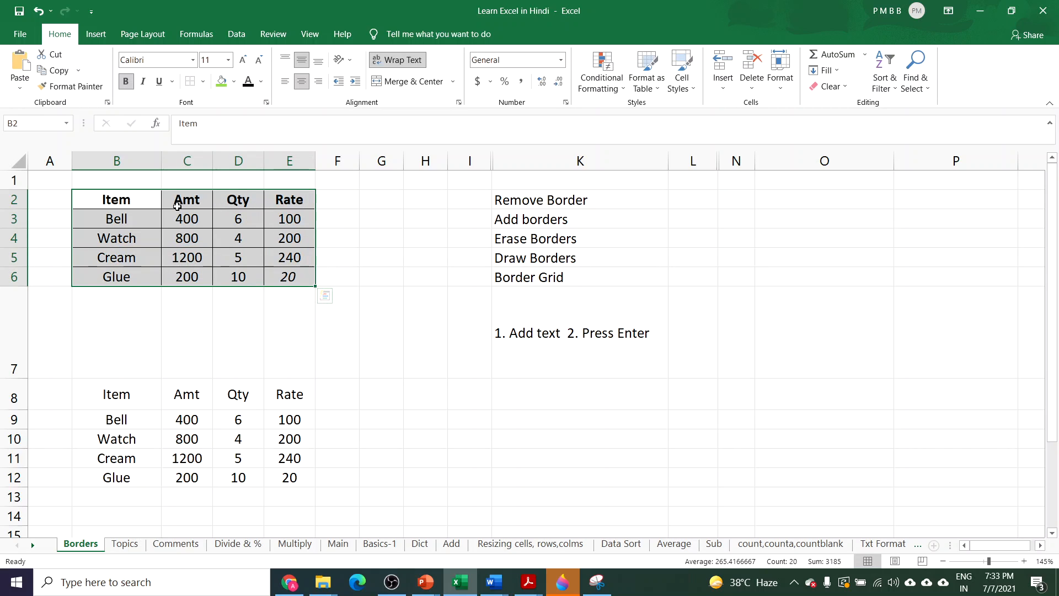
pyautogui.click(136, 251)
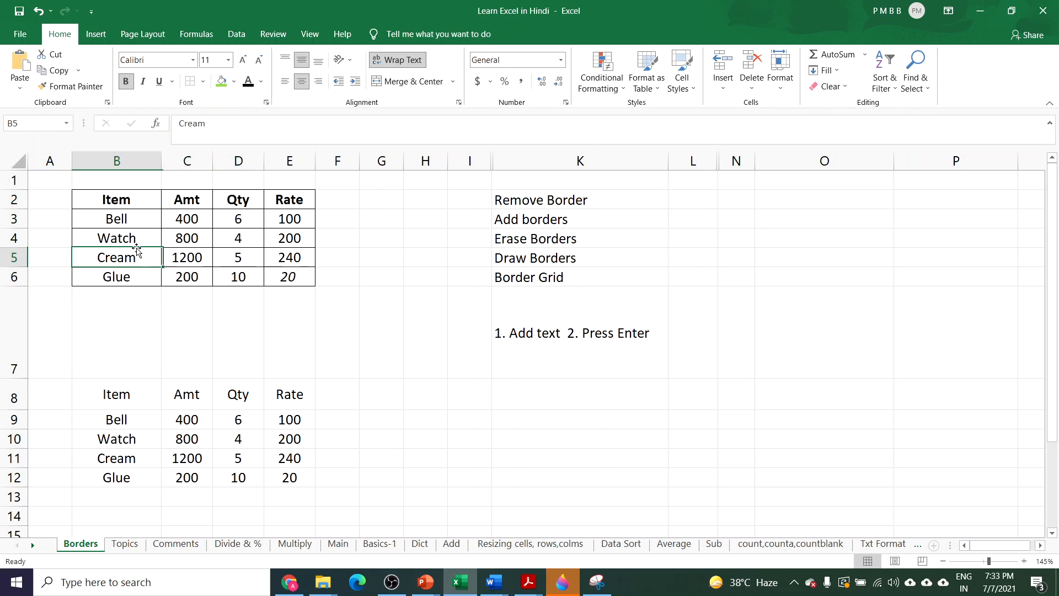
pyautogui.click(108, 201)
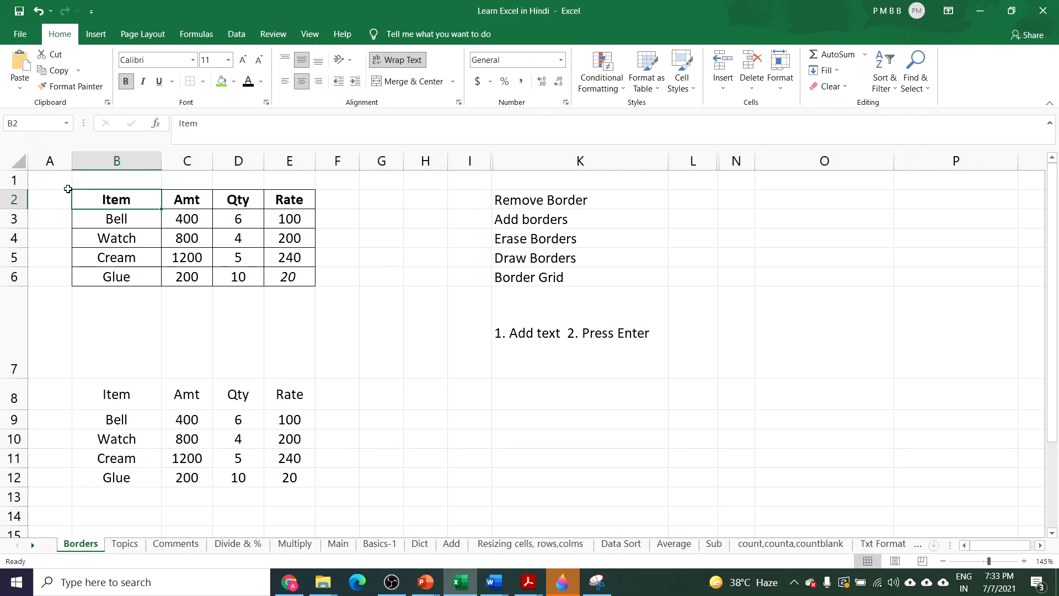
pyautogui.click(237, 301)
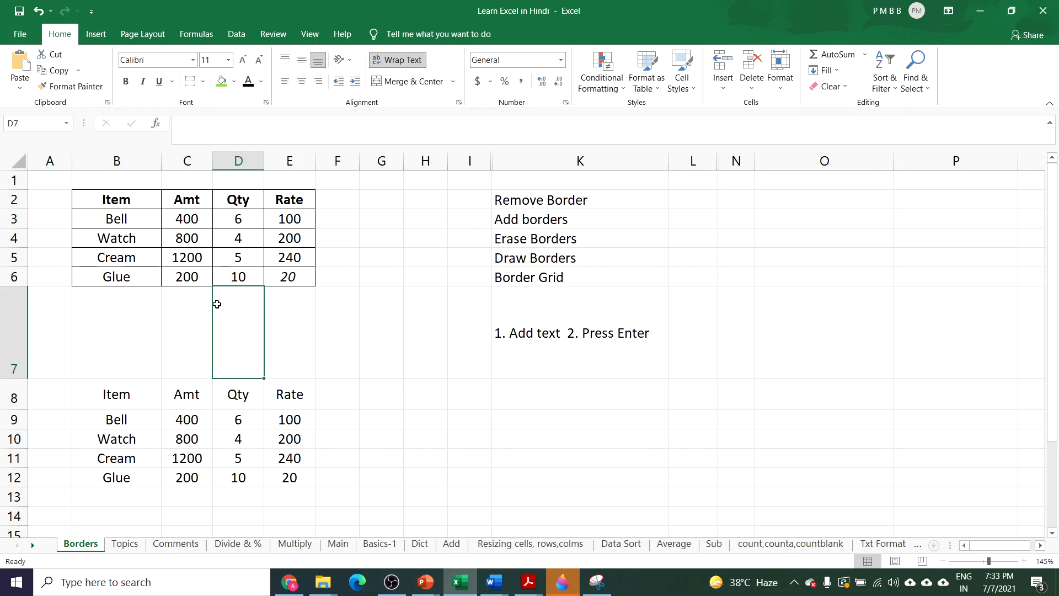
pyautogui.click(338, 262)
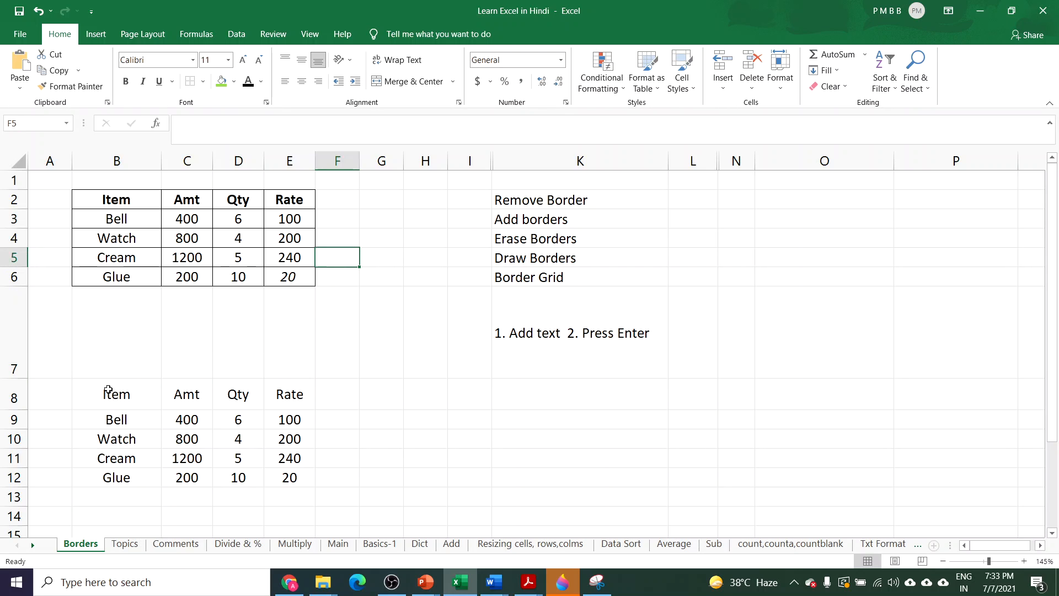
pyautogui.moveTo(109, 389); pyautogui.dragTo(296, 474)
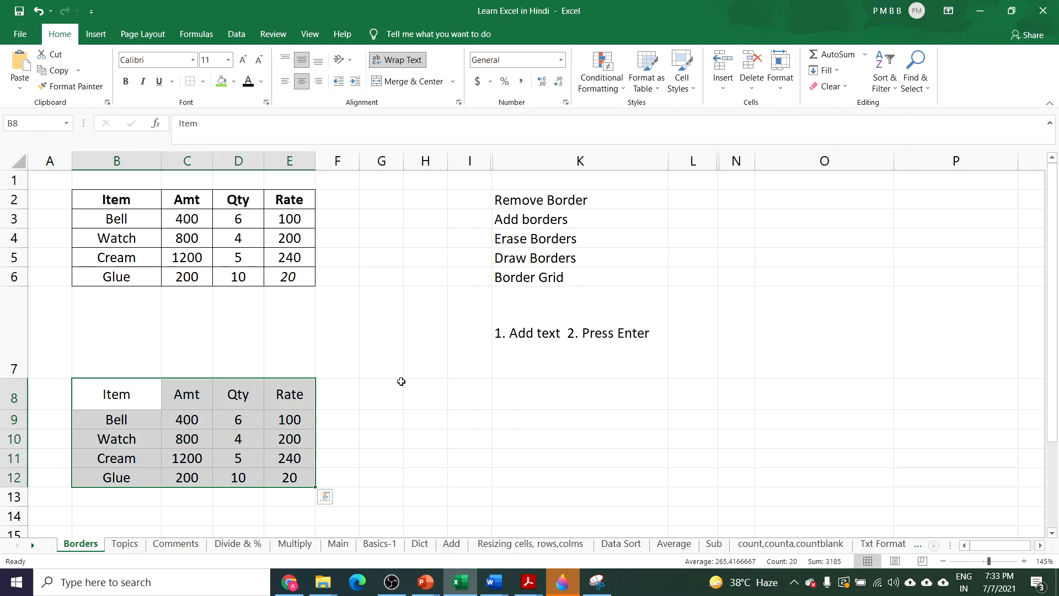
pyautogui.doubleClick(333, 400)
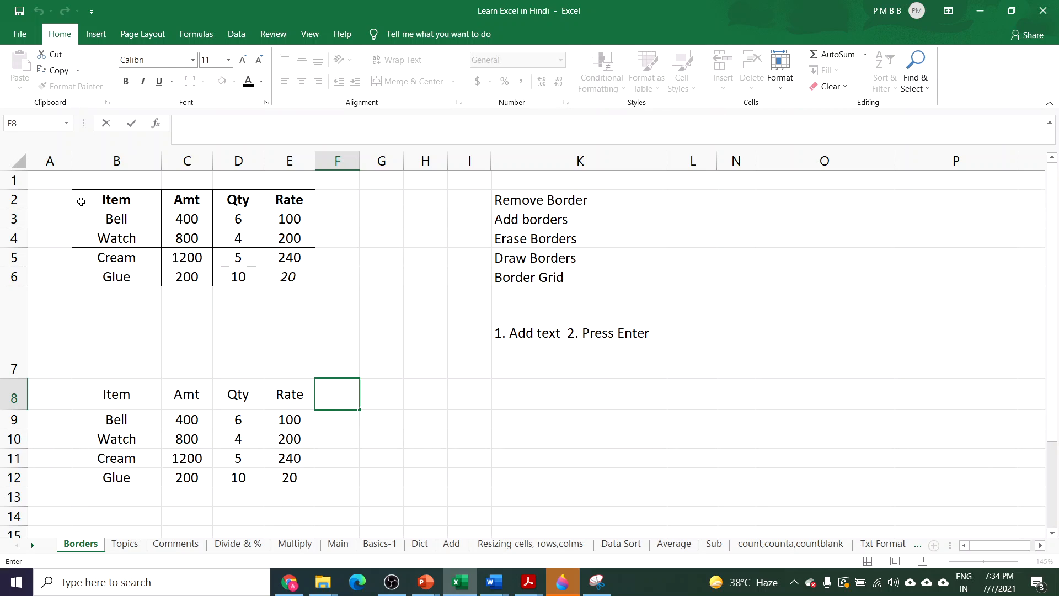
pyautogui.moveTo(84, 198); pyautogui.dragTo(288, 279)
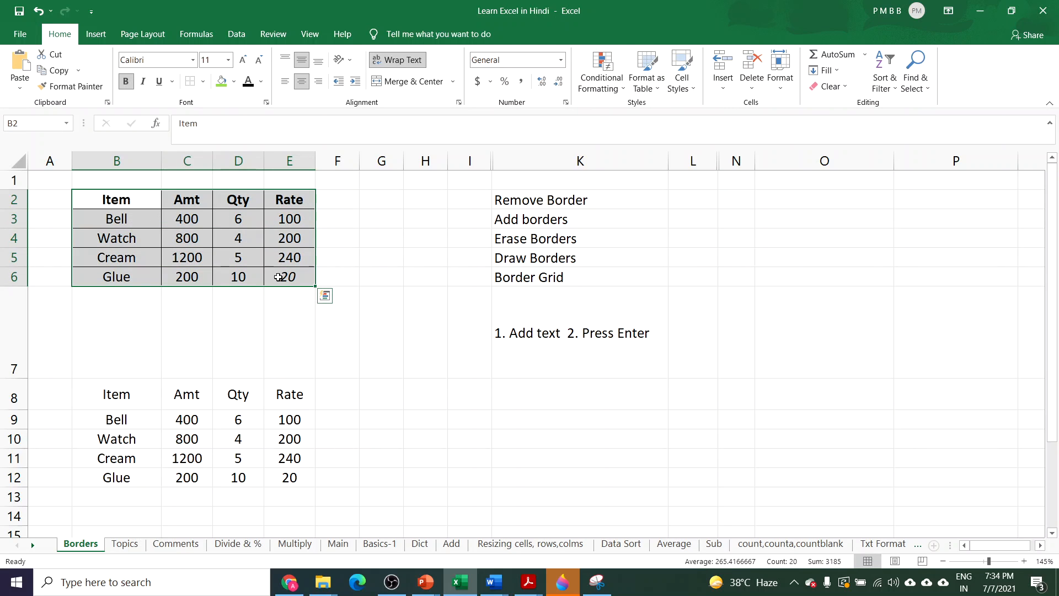
pyautogui.click(274, 302)
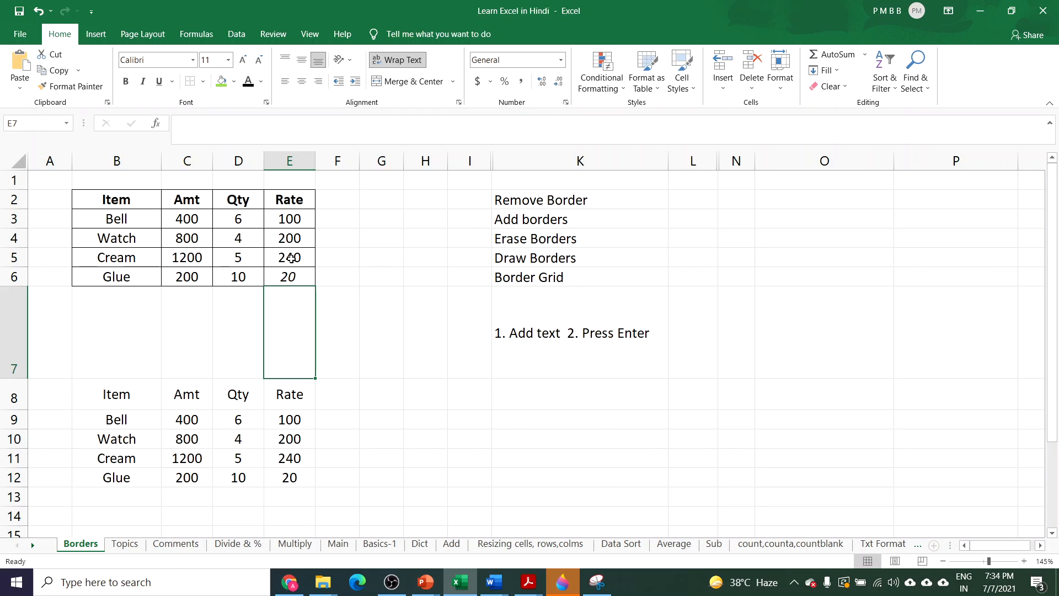
pyautogui.click(323, 276)
# Step: Remove all borders from the upper Item/Amt/Qty/Rate table in B2:E6 with the No Border option
pyautogui.moveTo(99, 200); pyautogui.dragTo(302, 280)
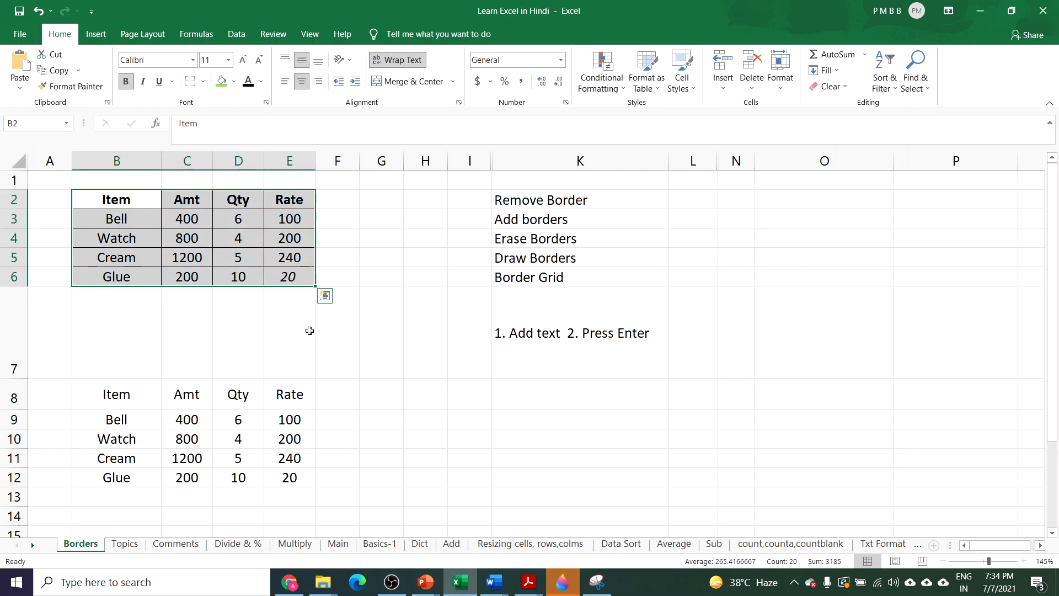
pyautogui.moveTo(115, 199); pyautogui.dragTo(292, 282)
pyautogui.click(203, 83)
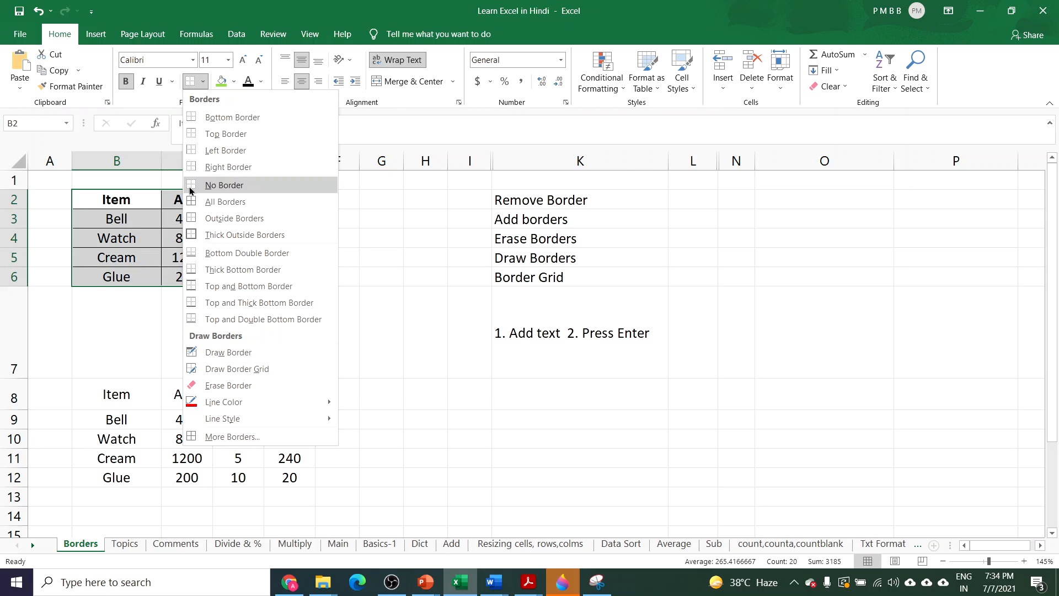
pyautogui.click(225, 185)
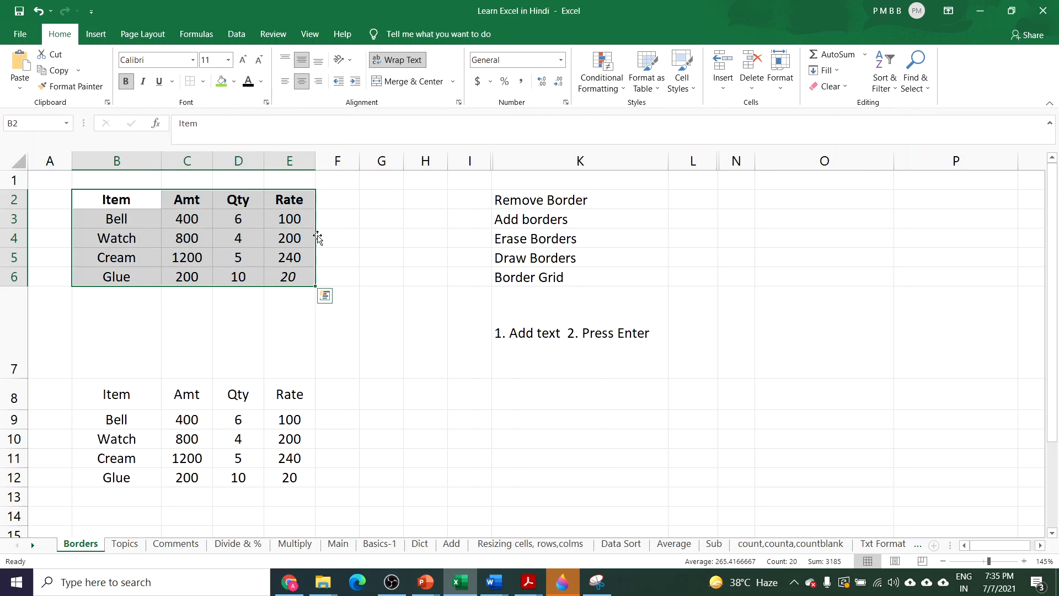
pyautogui.click(355, 235)
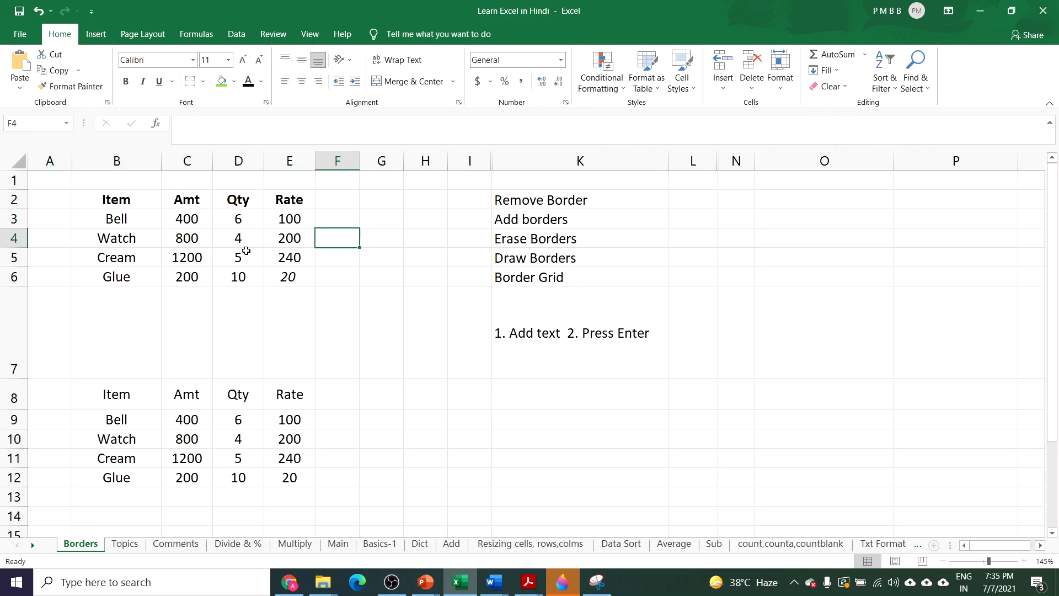
# Step: Apply a Bottom Border to the upper table range B2:E6
pyautogui.click(103, 199)
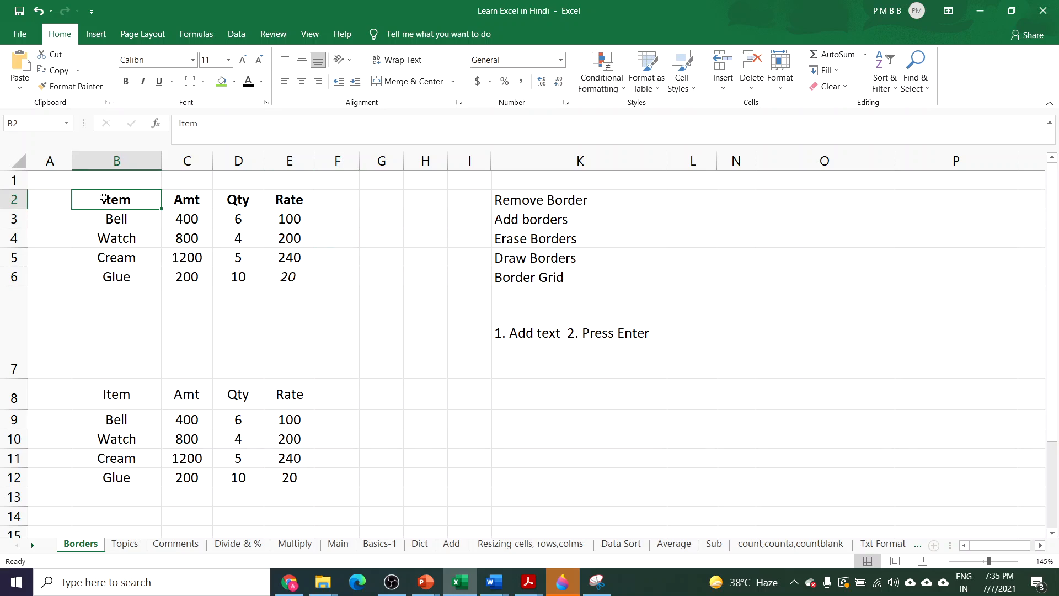
pyautogui.moveTo(103, 198); pyautogui.dragTo(280, 277)
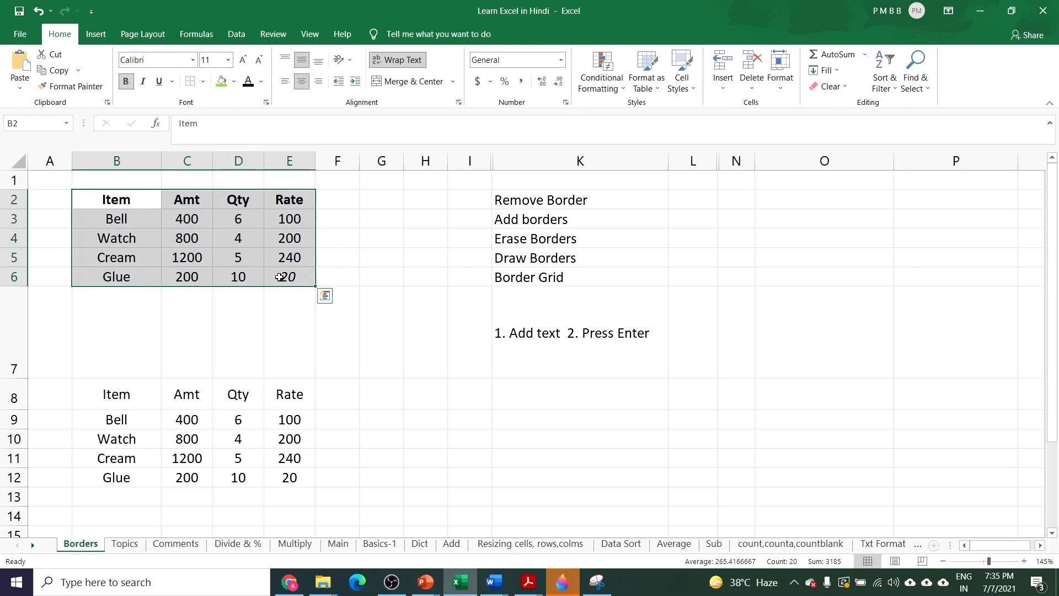
pyautogui.click(203, 81)
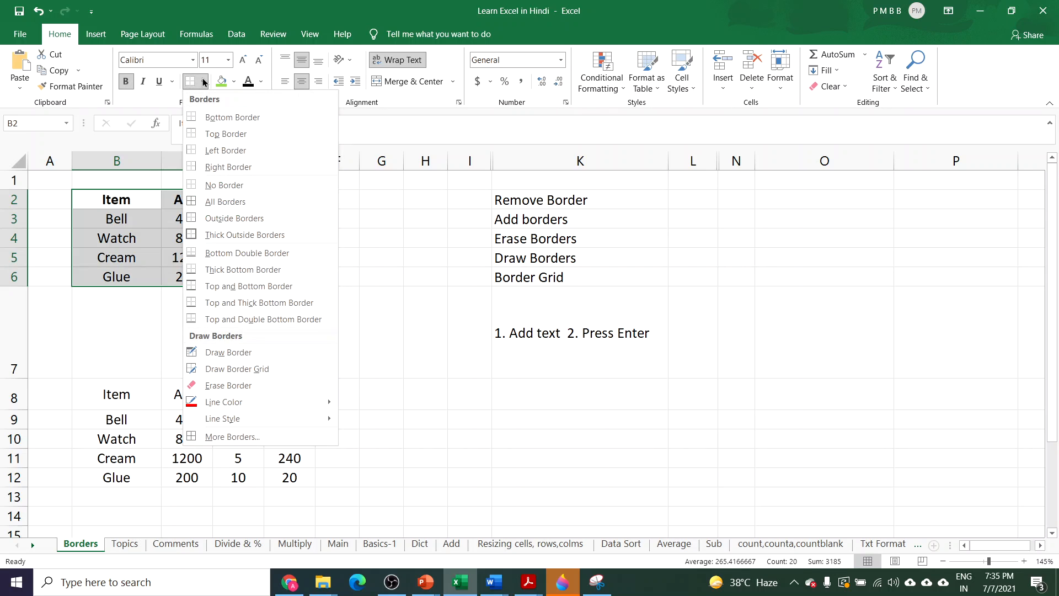
pyautogui.click(193, 122)
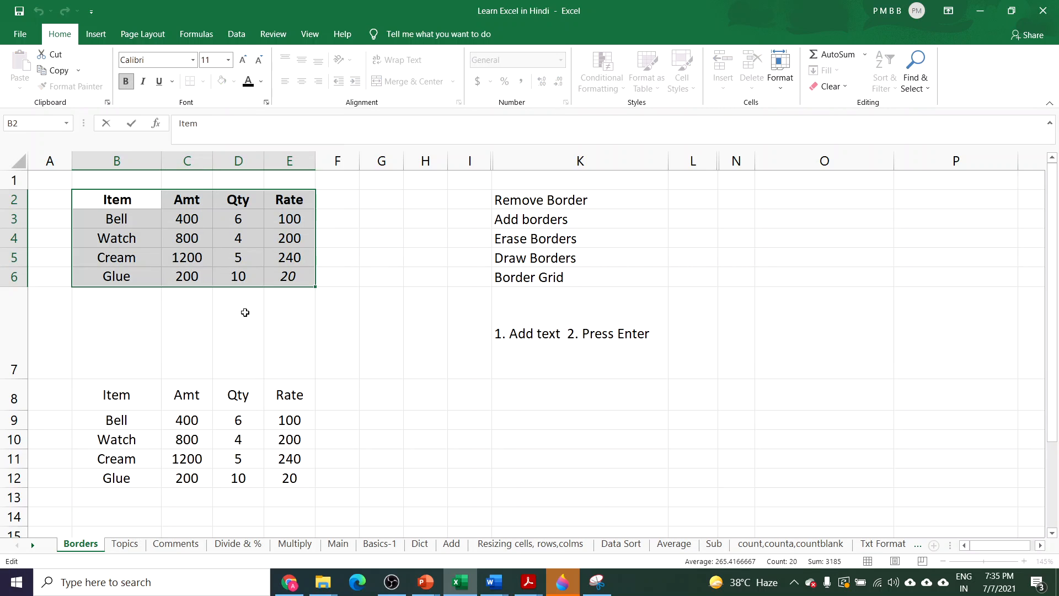
pyautogui.click(245, 312)
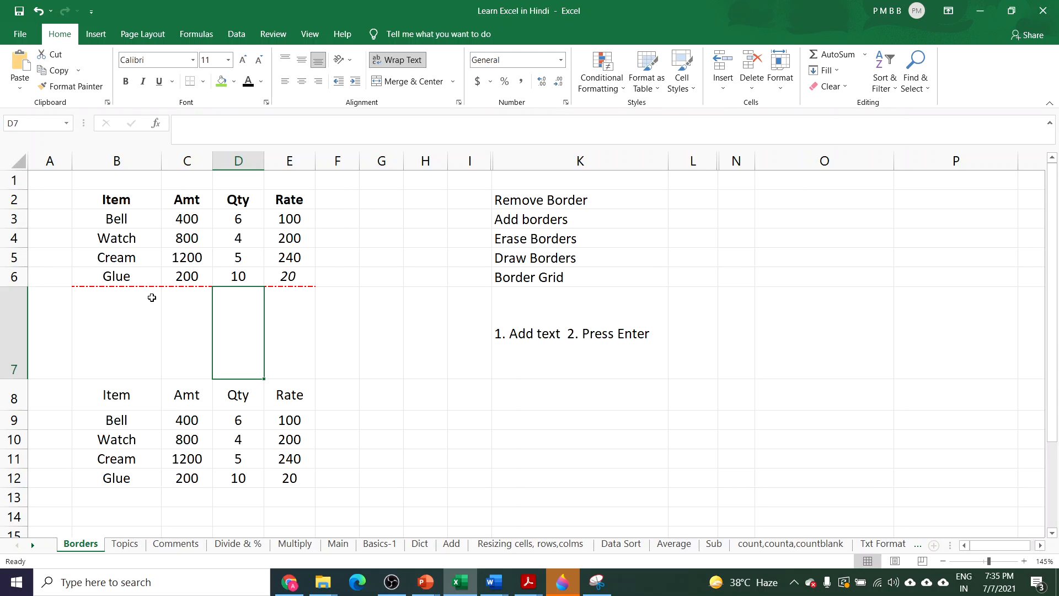
# Step: Add a Left Border to the upper table range B2:E6
pyautogui.click(287, 277)
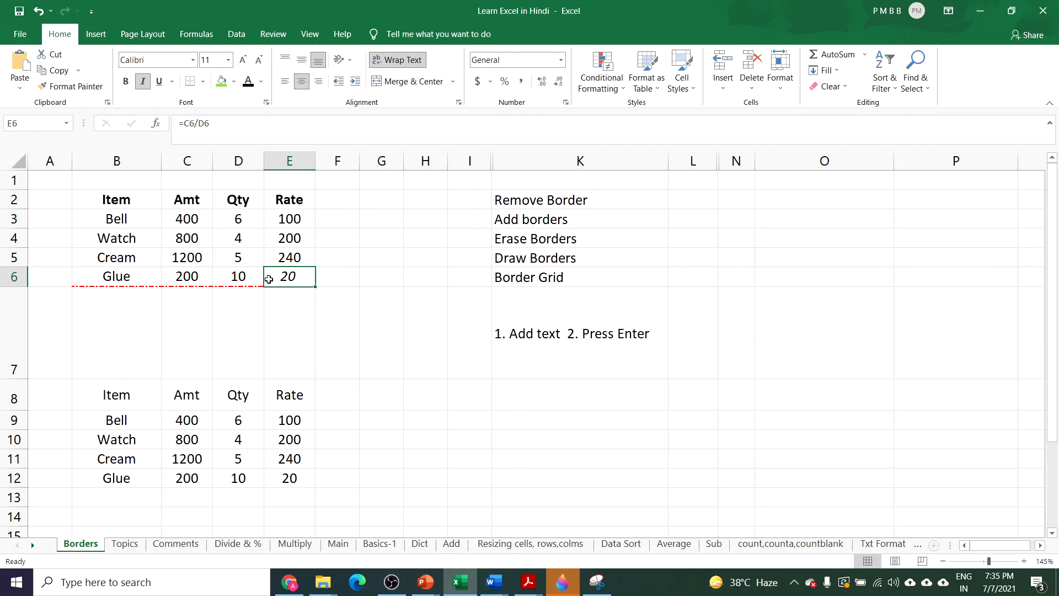
pyautogui.moveTo(103, 200); pyautogui.dragTo(286, 277)
pyautogui.click(204, 81)
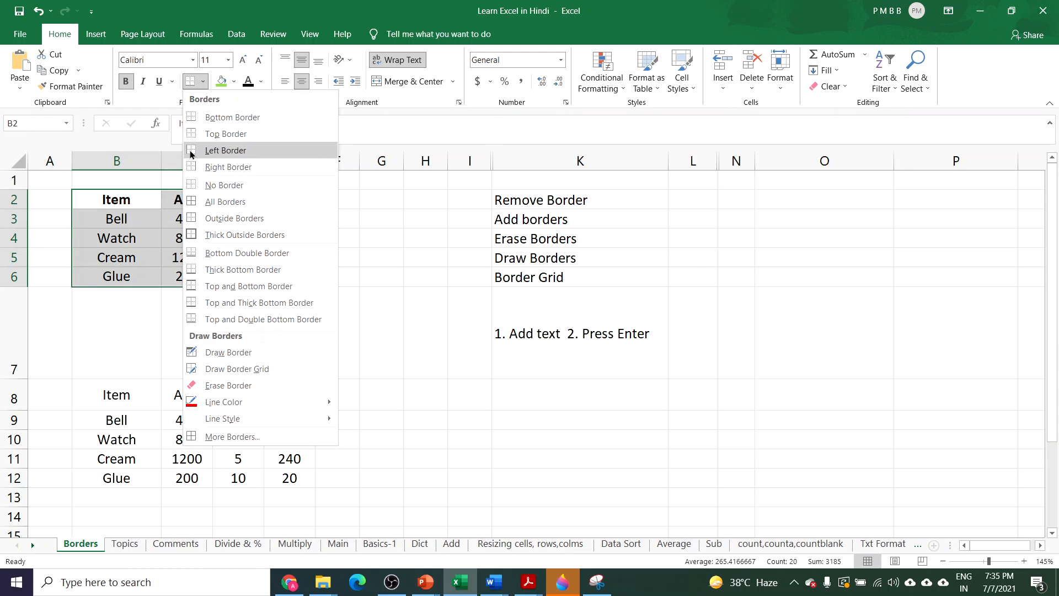
pyautogui.click(190, 150)
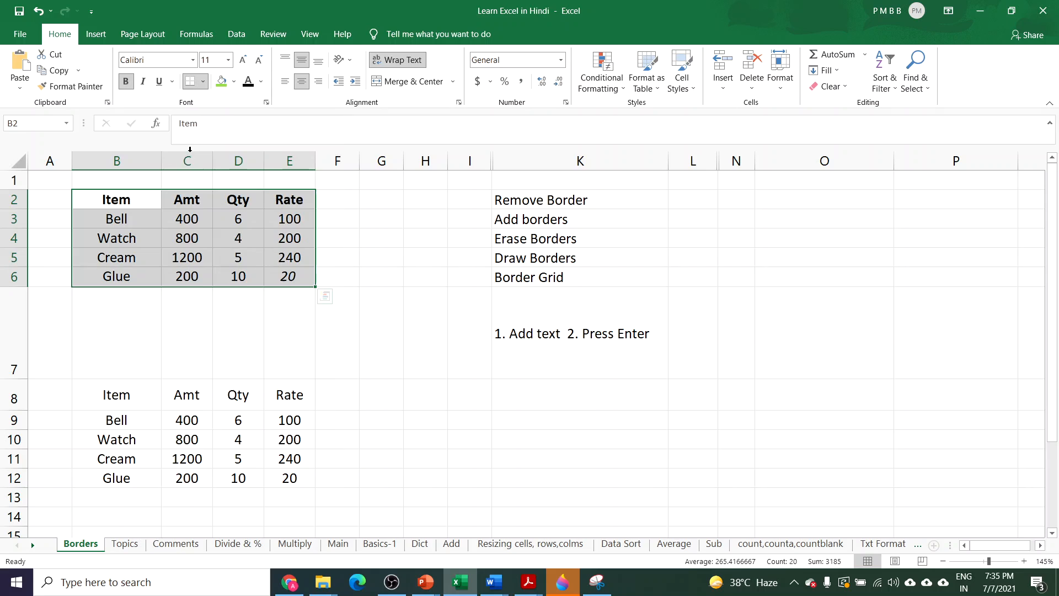
pyautogui.click(235, 298)
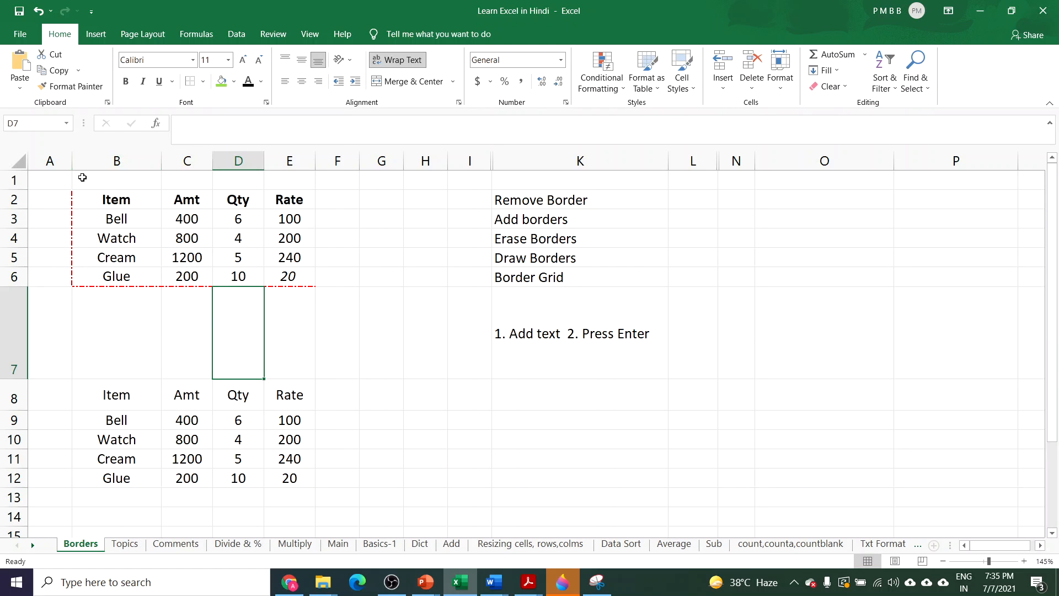
# Step: Apply All Borders to every cell of the upper table in B2:E6
pyautogui.moveTo(94, 198); pyautogui.dragTo(288, 270)
pyautogui.click(204, 81)
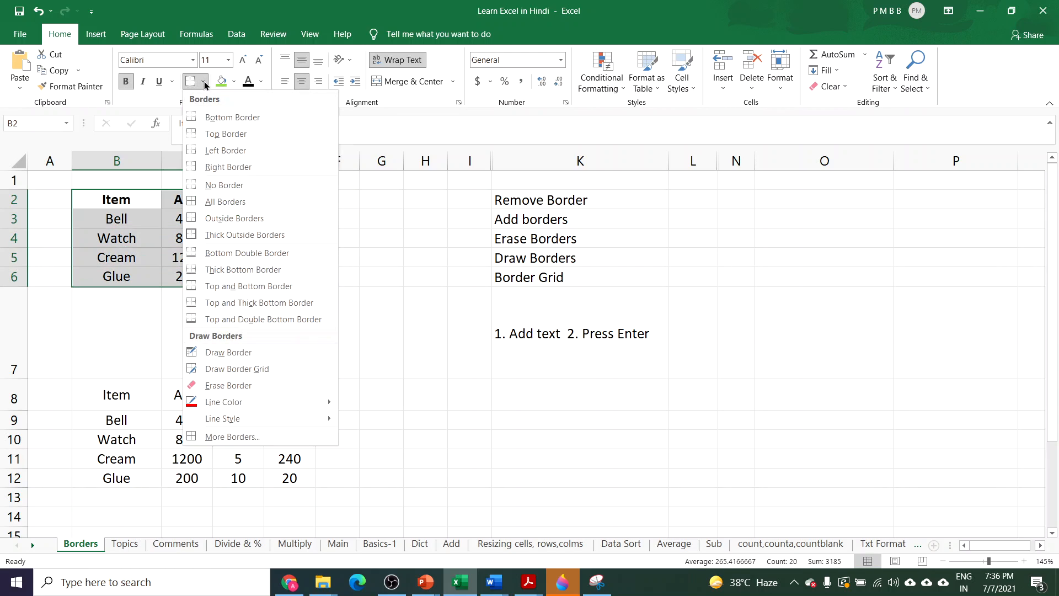
pyautogui.click(192, 201)
pyautogui.click(178, 310)
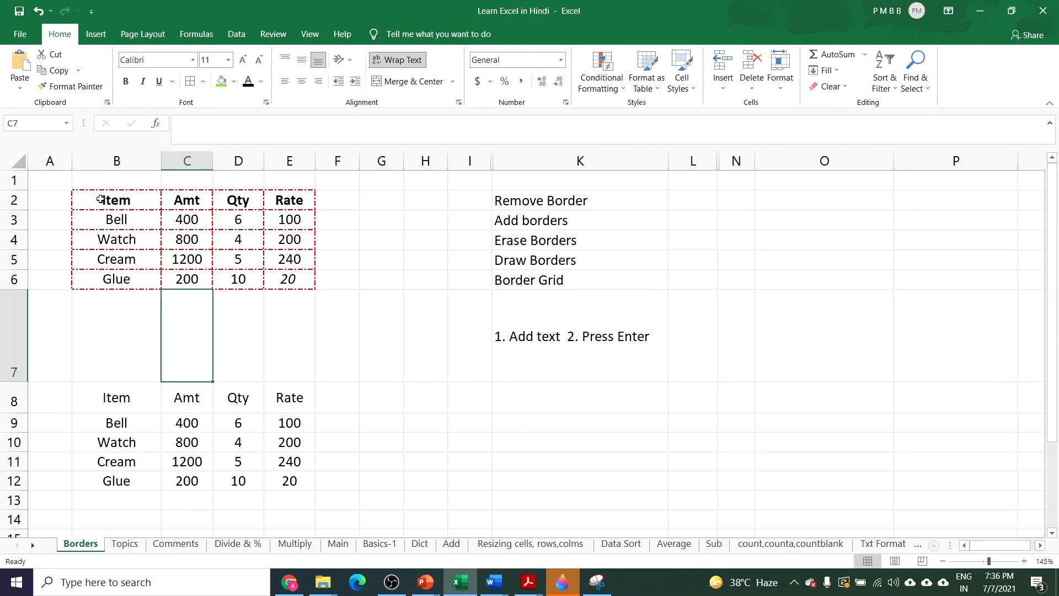
pyautogui.click(229, 241)
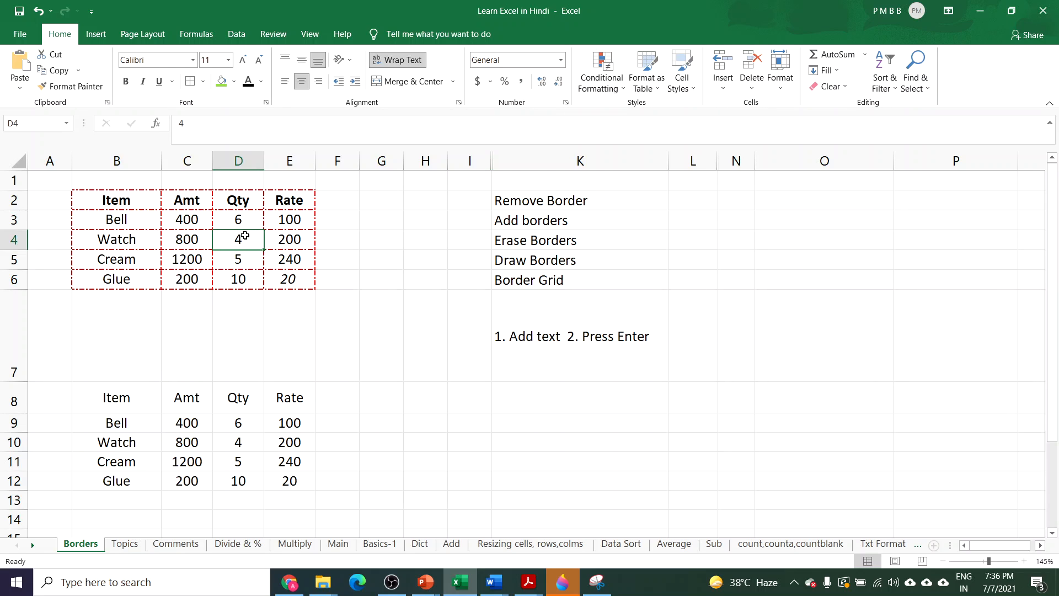
# Step: Unhide the hidden column J between columns I and K
pyautogui.moveTo(470, 160); pyautogui.dragTo(502, 175)
pyautogui.rightClick(503, 174)
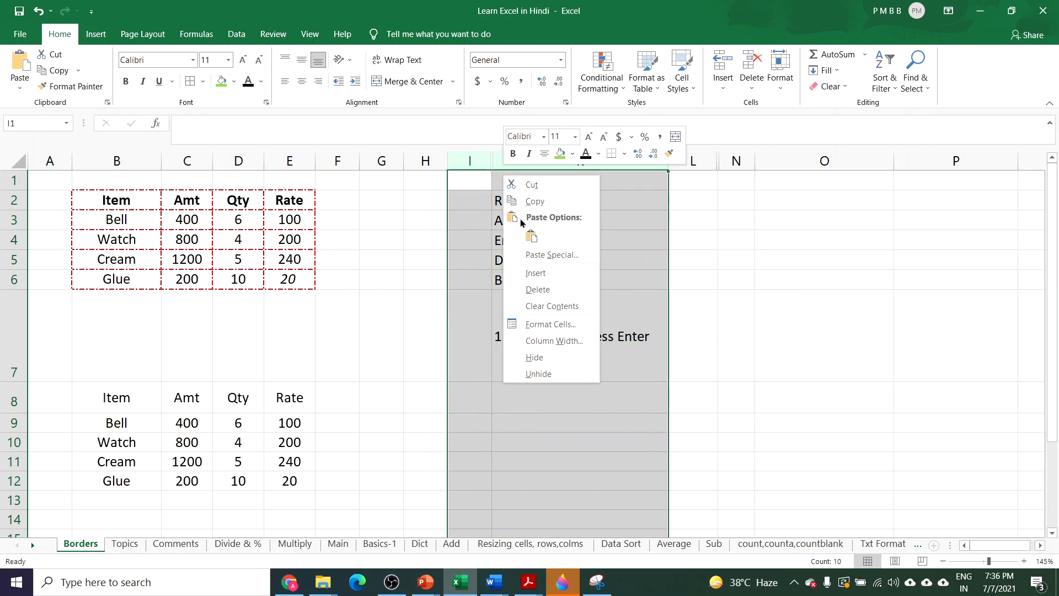
pyautogui.click(537, 374)
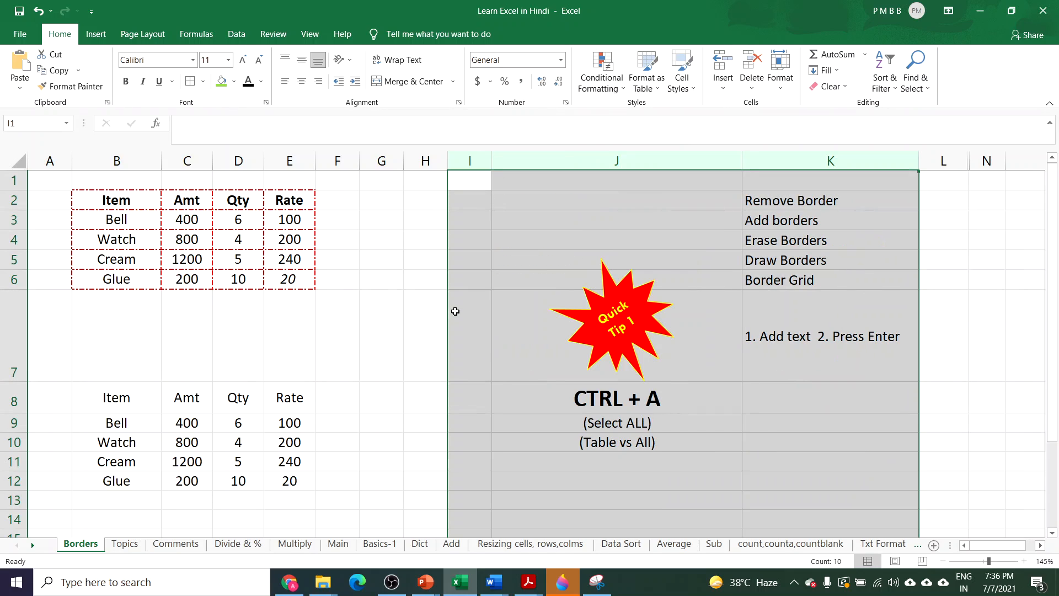
pyautogui.click(503, 309)
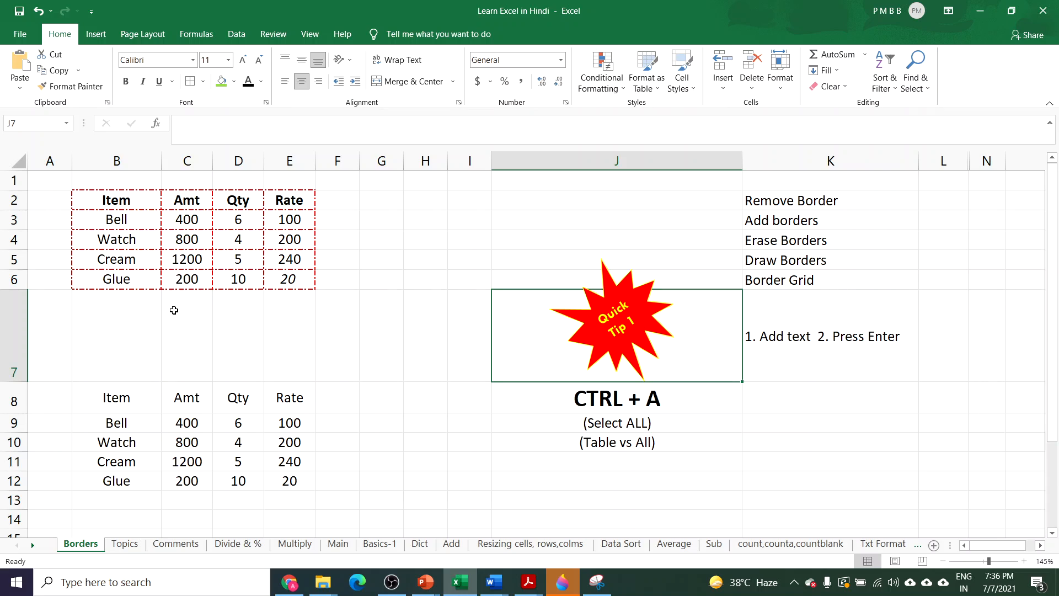
# Step: Select the entire lower table B8:E12 from a single cell inside it, and do the same for the upper table B2:E6
pyautogui.click(189, 240)
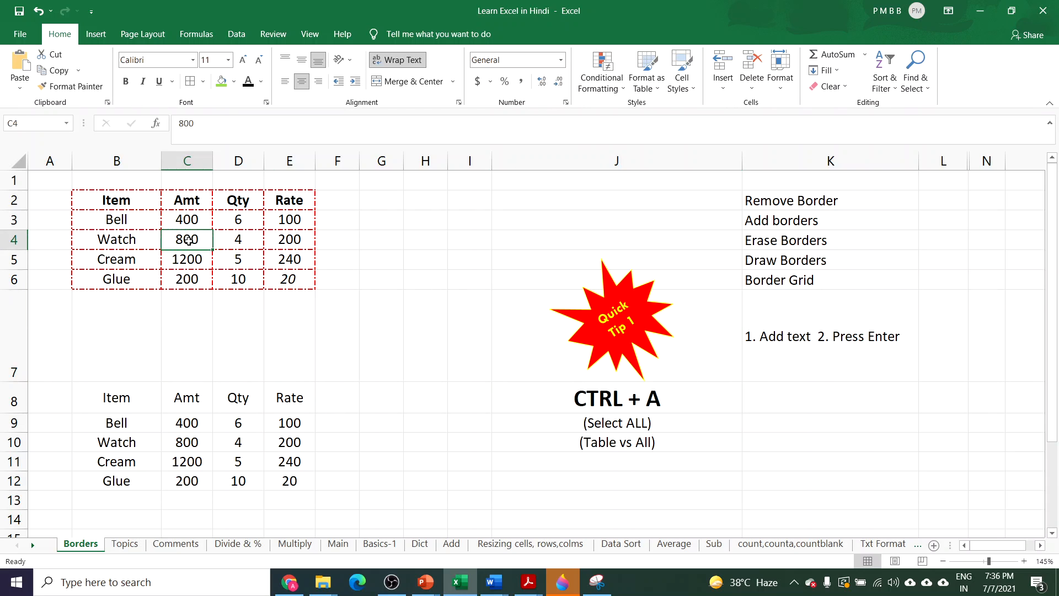
pyautogui.click(197, 445)
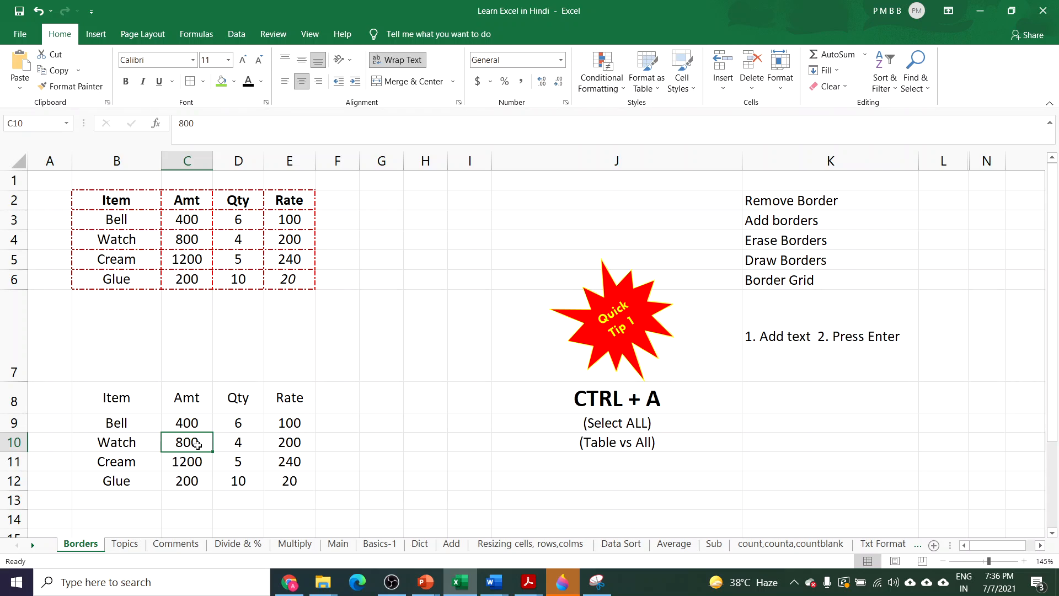
pyautogui.hotkey('ctrl', 'a')
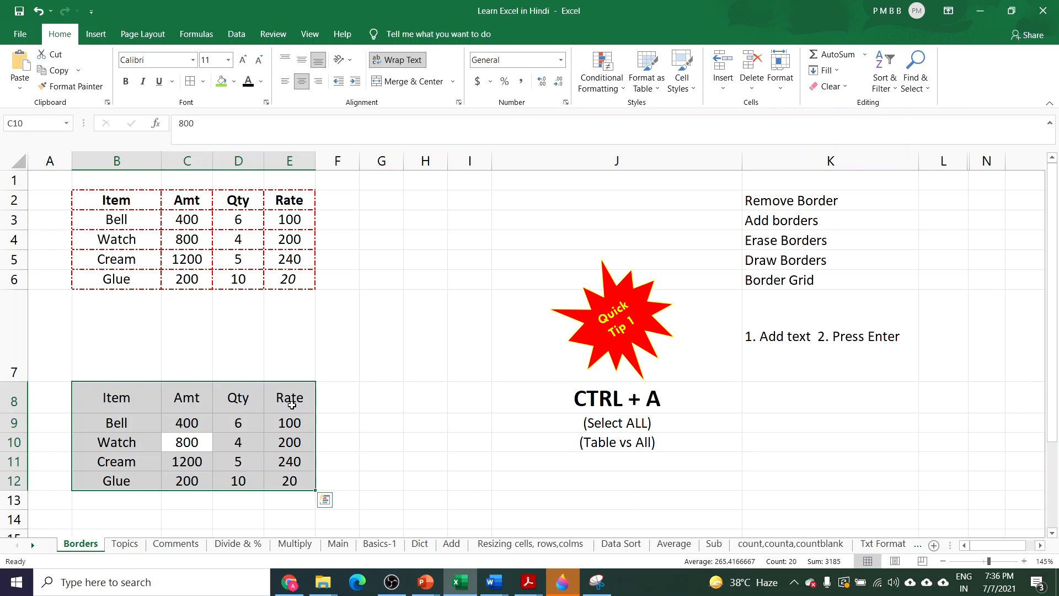
pyautogui.click(185, 241)
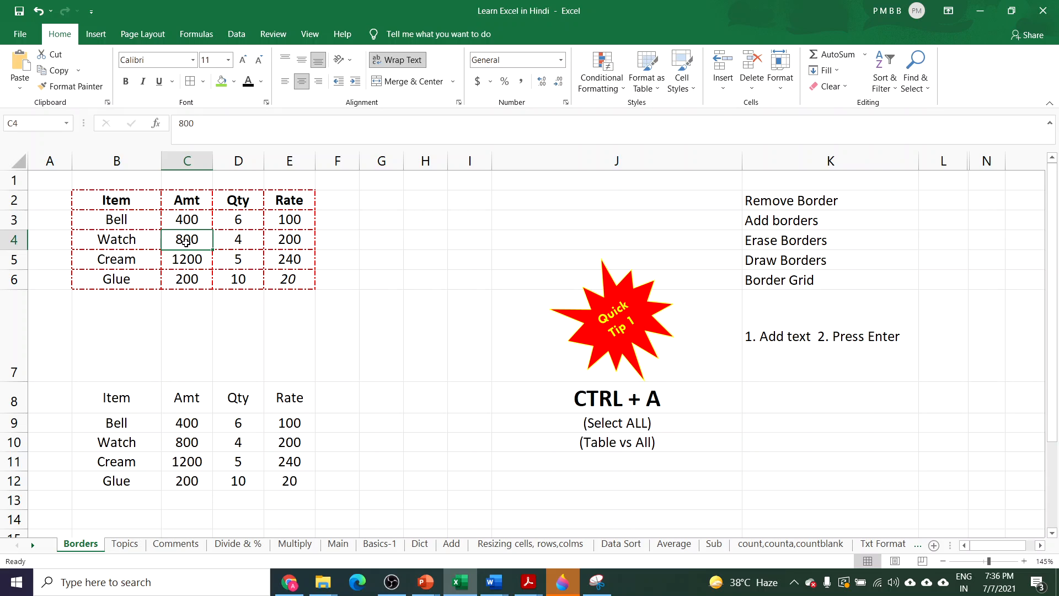
pyautogui.hotkey('ctrl', 'a')
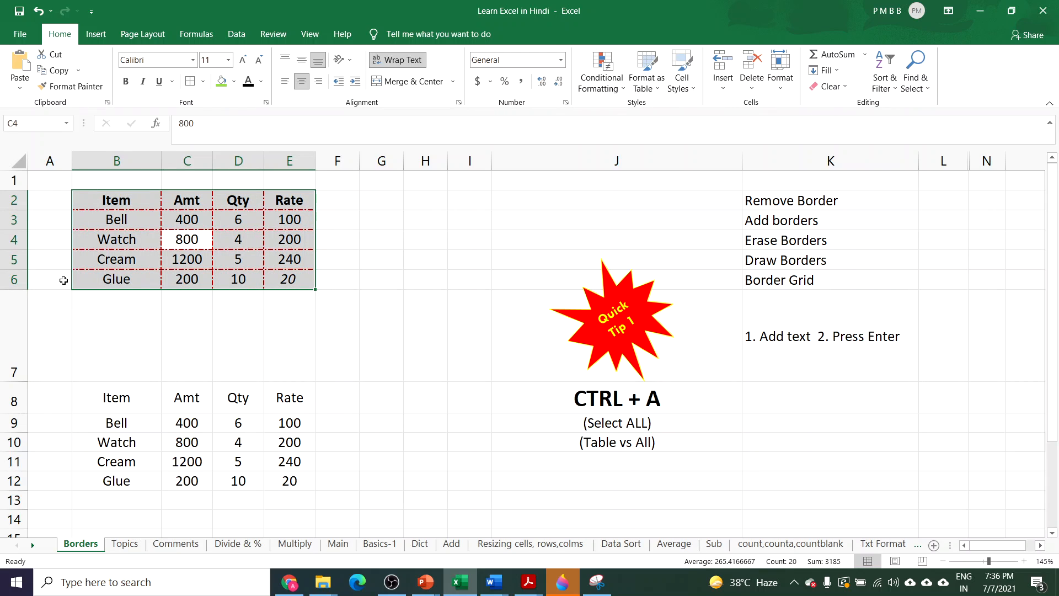
pyautogui.moveTo(108, 202); pyautogui.dragTo(286, 278)
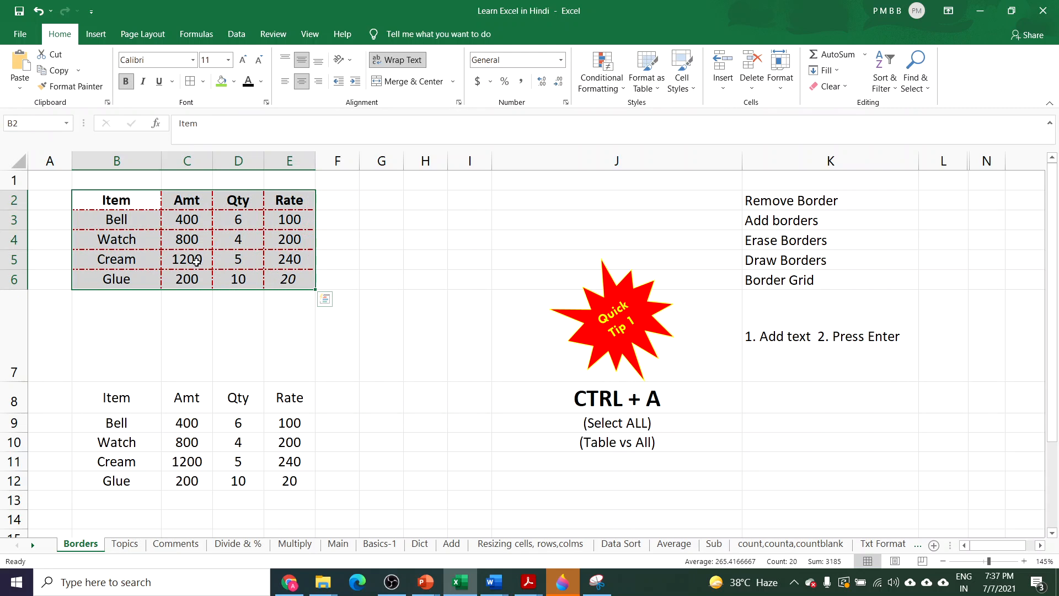
pyautogui.click(180, 244)
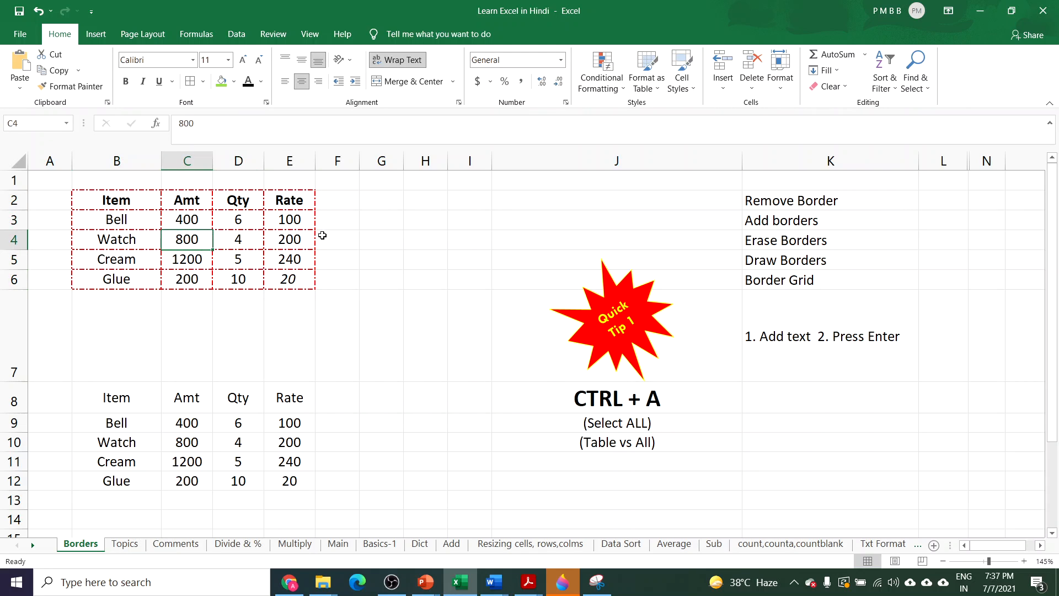
# Step: Select the entire worksheet from empty cell H7, and select the whole upper table B2:E6 from a single cell inside it, D4
pyautogui.click(439, 336)
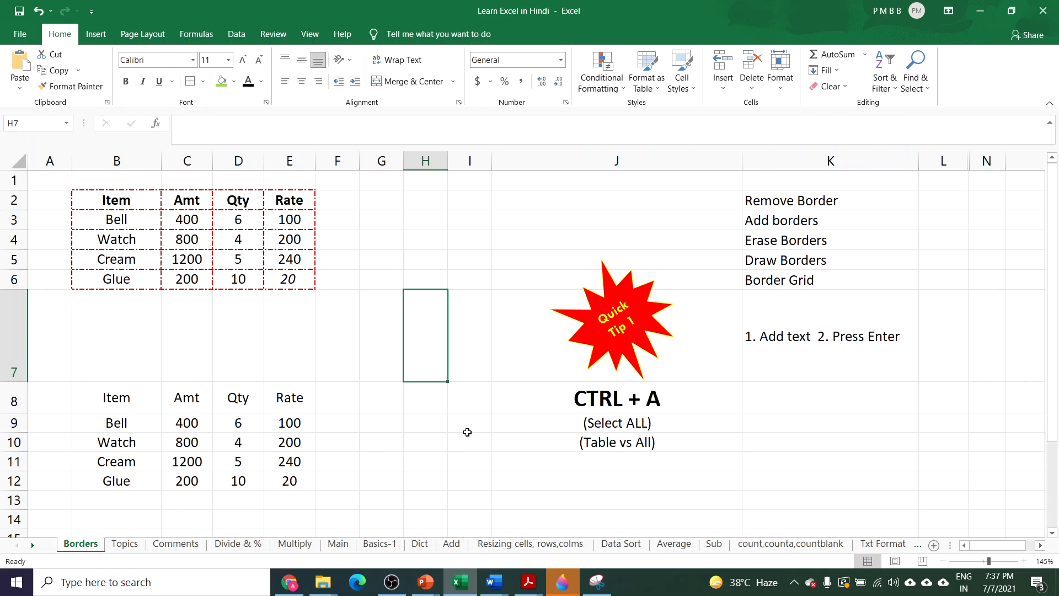
pyautogui.hotkey('ctrl', 'a')
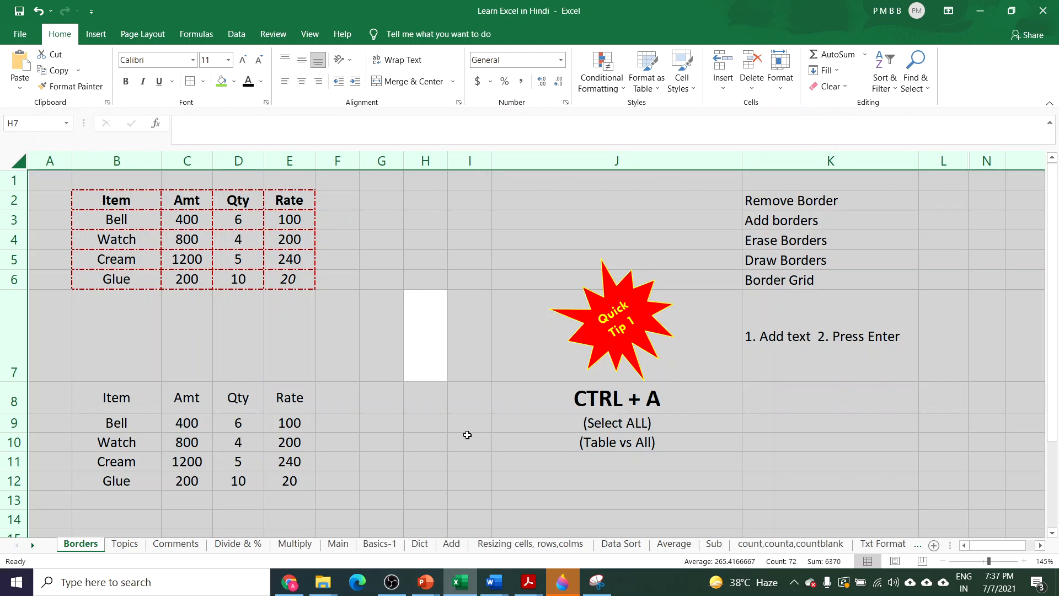
pyautogui.click(182, 238)
pyautogui.moveTo(101, 201); pyautogui.dragTo(290, 279)
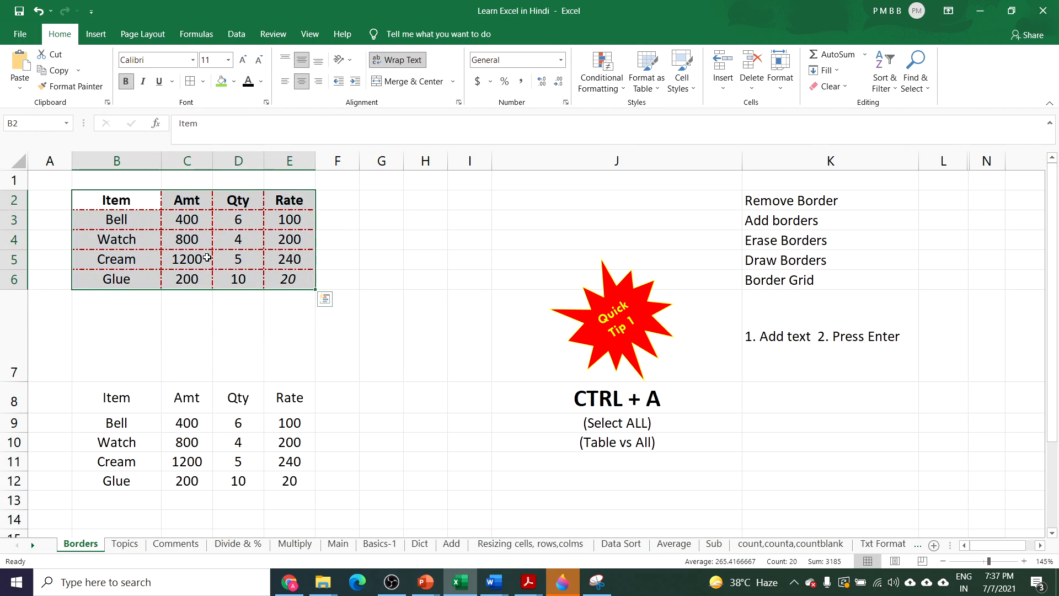
pyautogui.click(193, 242)
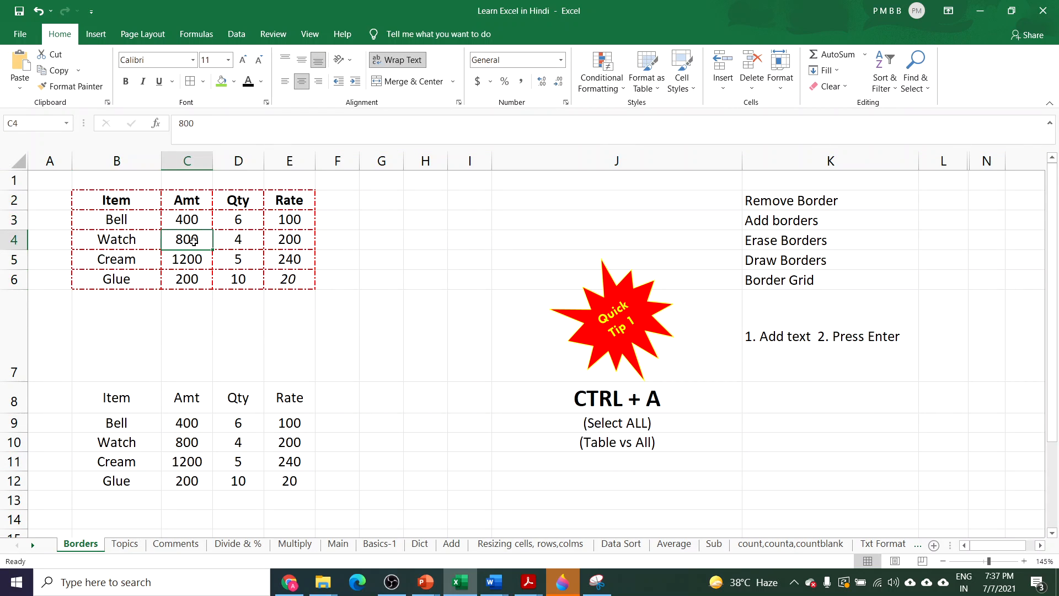
pyautogui.click(247, 244)
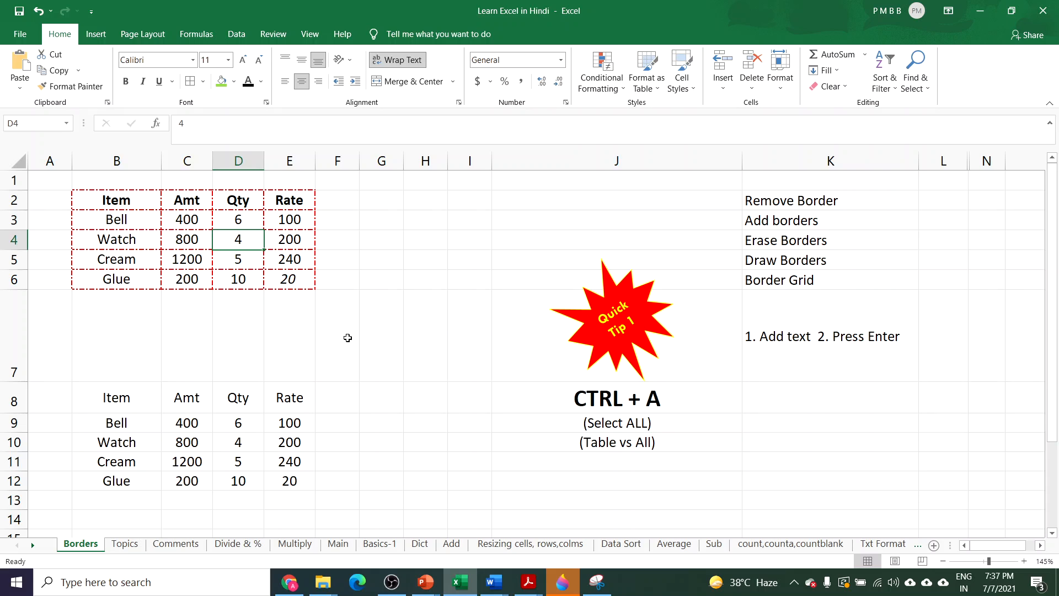
pyautogui.hotkey('ctrl', 'a')
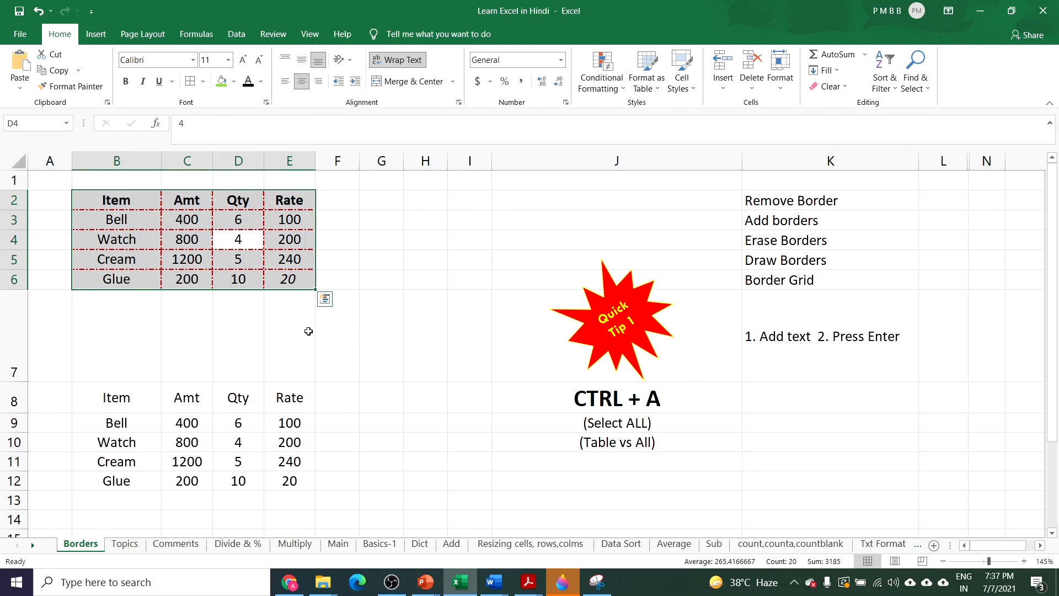
# Step: Hide column J, which holds the quick tip about selecting everything
pyautogui.click(575, 161)
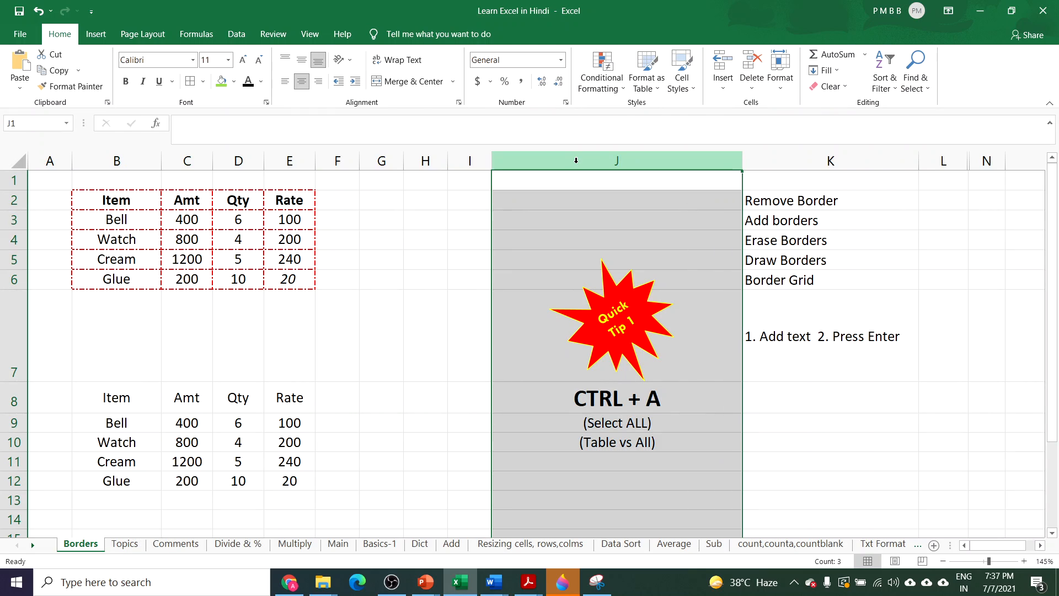
pyautogui.rightClick(576, 161)
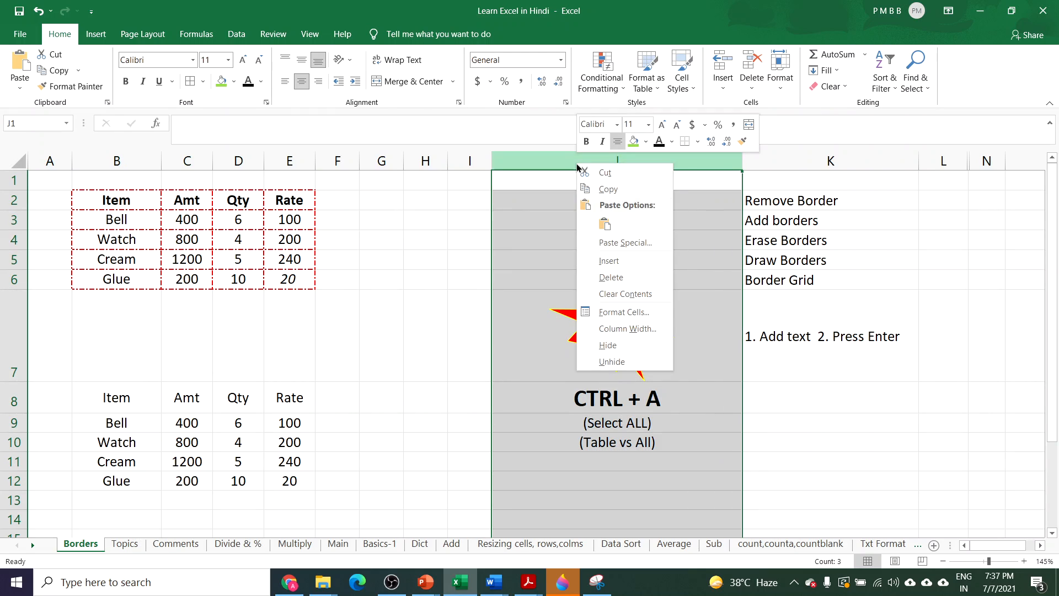
pyautogui.click(611, 361)
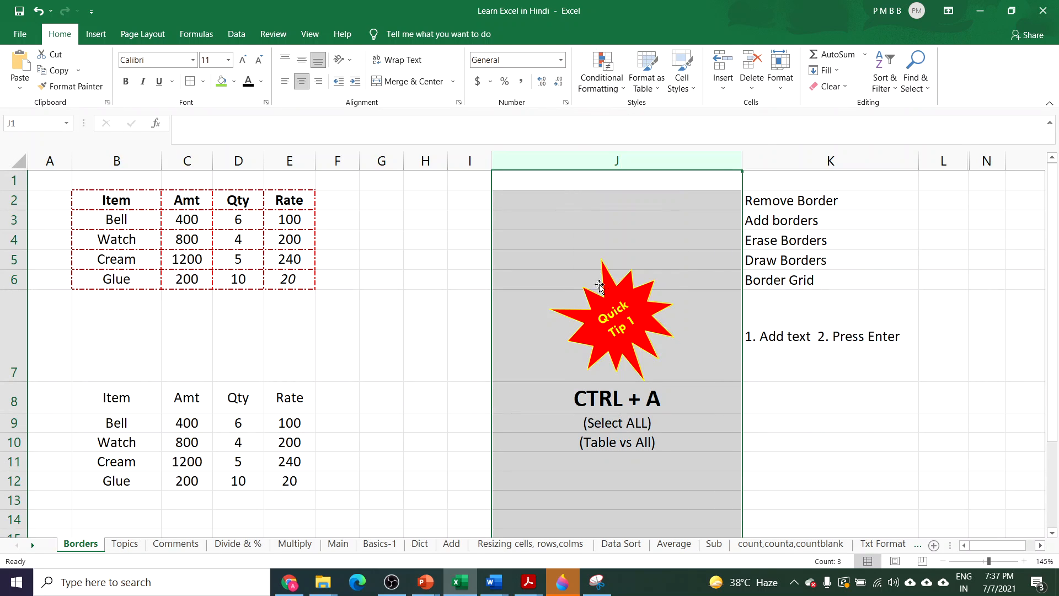
pyautogui.rightClick(591, 161)
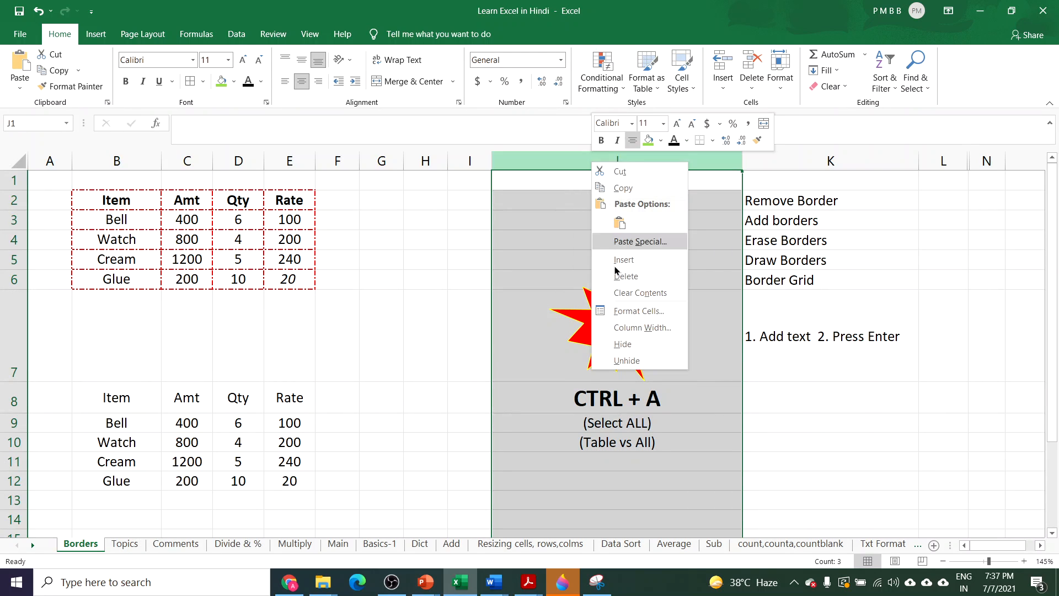
pyautogui.click(622, 344)
pyautogui.click(408, 331)
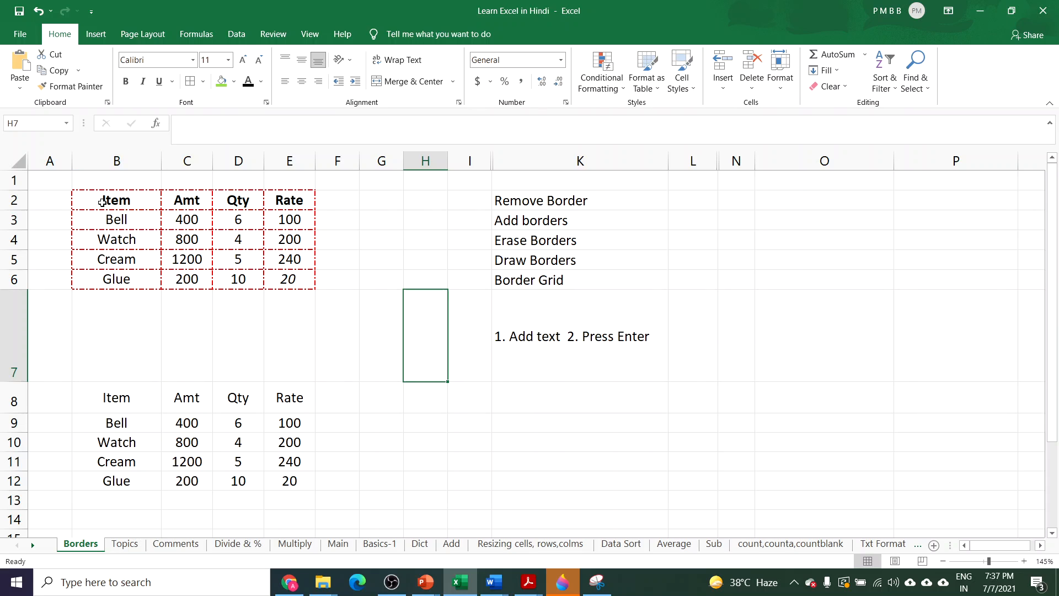
# Step: Erase the borders around the Qty values D3:D6 and the left border of the Watch cell B4 with Erase Border
pyautogui.moveTo(100, 200); pyautogui.dragTo(279, 280)
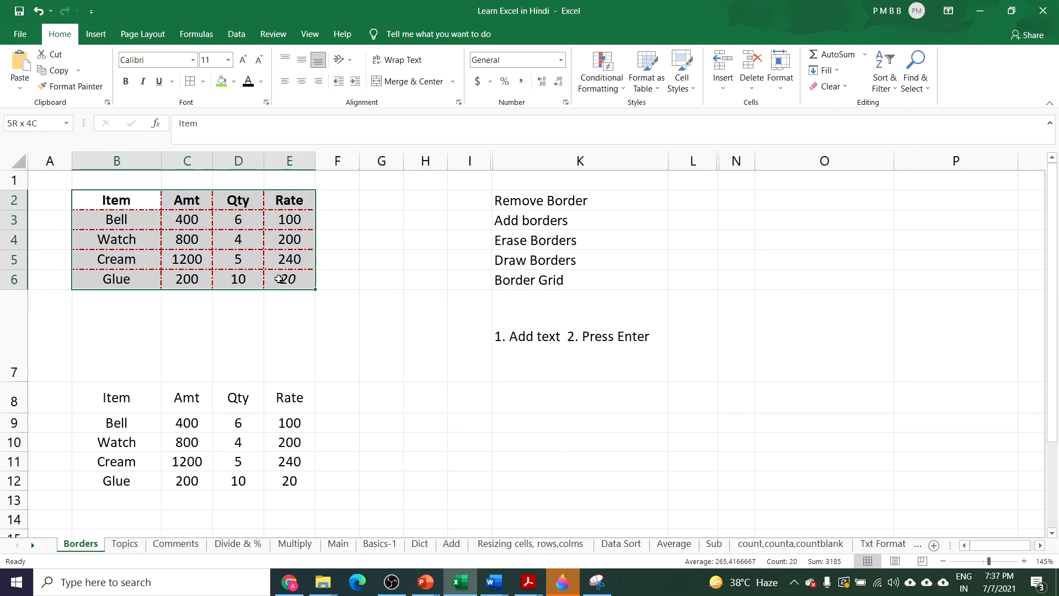
pyautogui.click(206, 84)
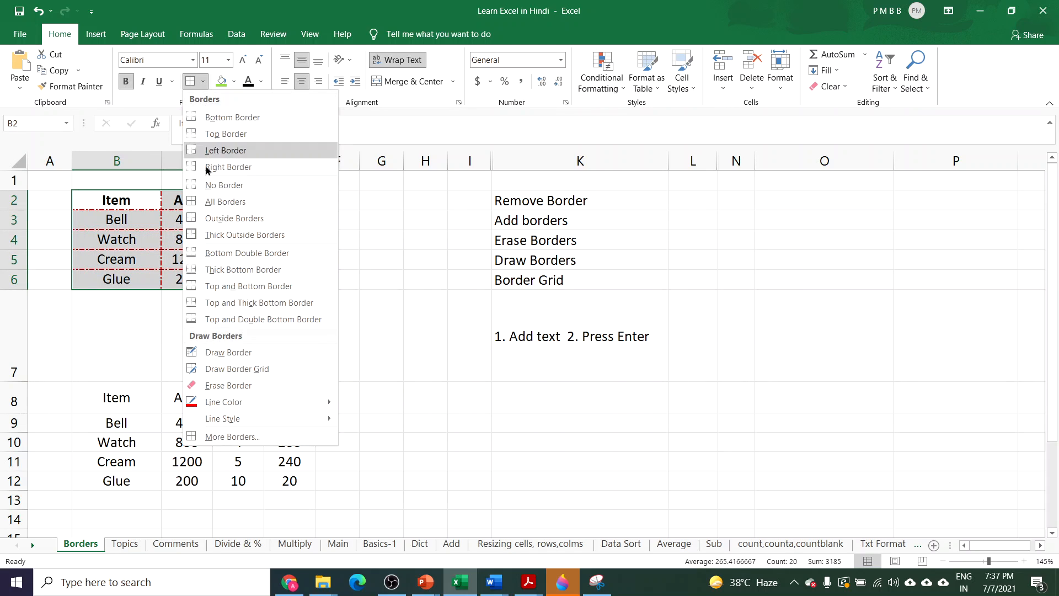
pyautogui.click(222, 387)
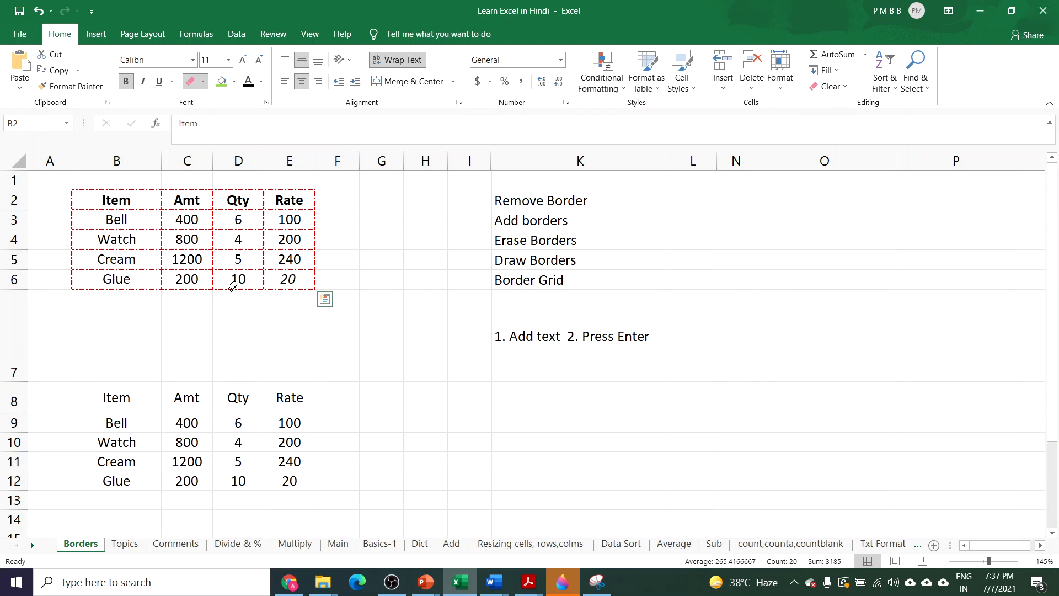
pyautogui.click(236, 235)
pyautogui.click(81, 239)
# Step: Redraw the left border of the Watch cell B4 and the border around Qty cell D4 with Draw Border
pyautogui.click(204, 84)
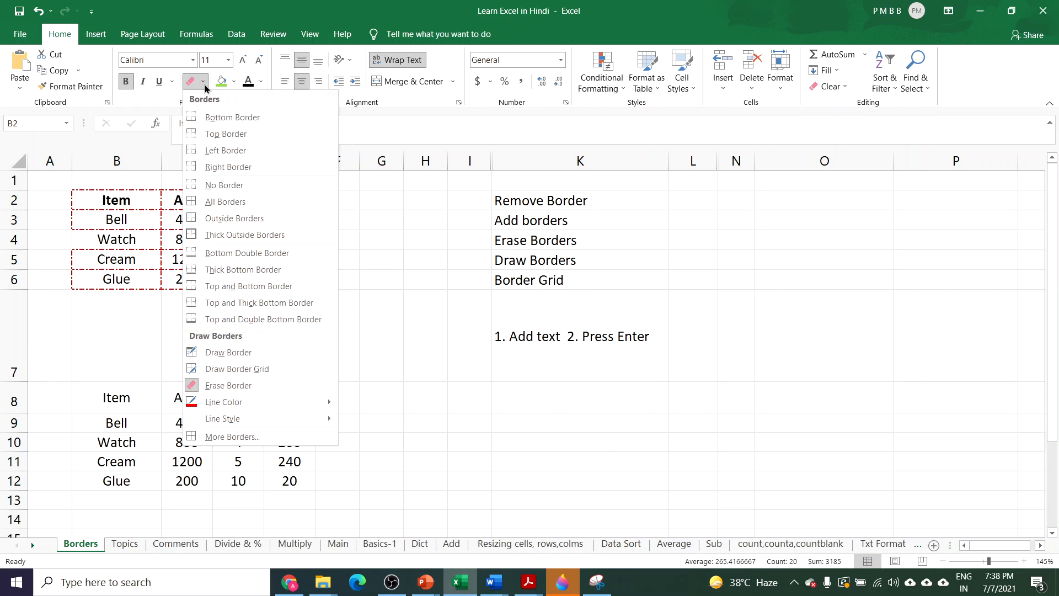
pyautogui.click(228, 353)
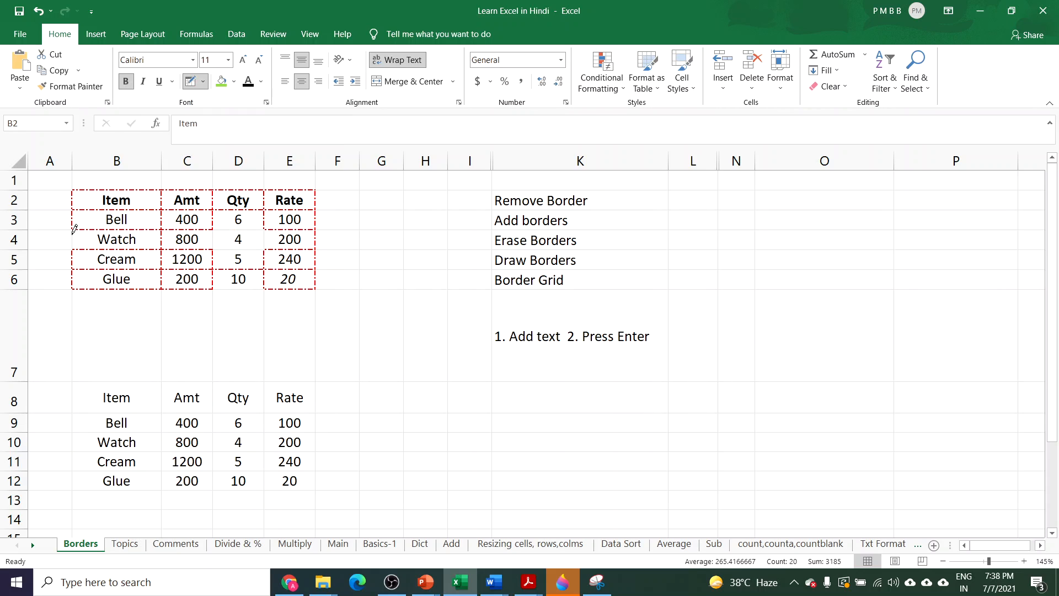
pyautogui.moveTo(73, 229); pyautogui.dragTo(72, 240)
pyautogui.moveTo(214, 242)
pyautogui.mouseDown()
pyautogui.moveTo(259, 242)
pyautogui.moveTo(223, 248)
pyautogui.mouseUp()
# Step: Draw a border grid over the entire lower table B8:E12 with Draw Border Grid
pyautogui.click(203, 82)
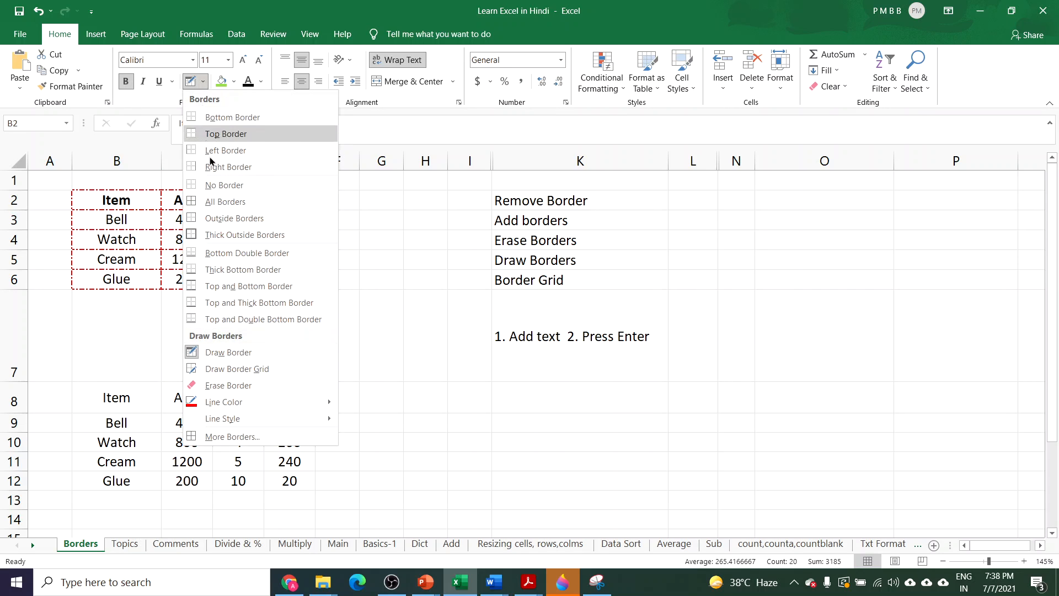
pyautogui.click(229, 368)
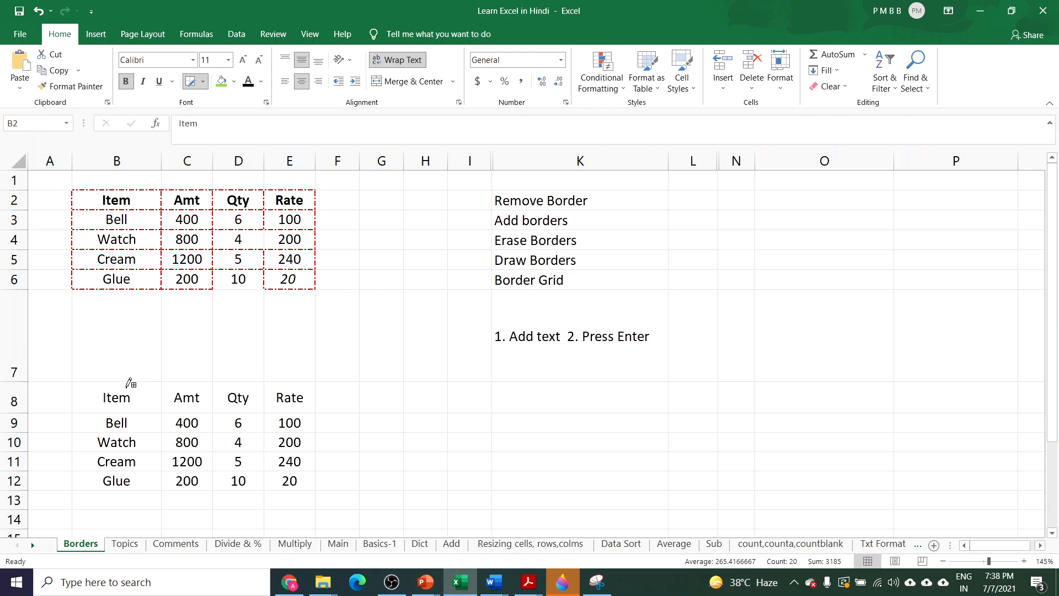
pyautogui.moveTo(79, 386); pyautogui.dragTo(320, 486)
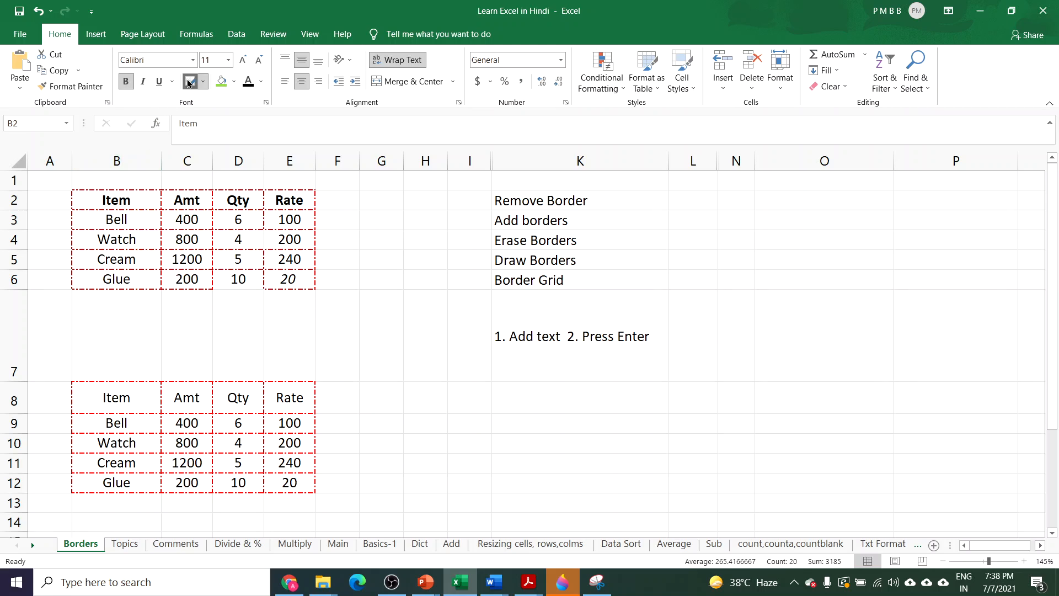
pyautogui.click(204, 81)
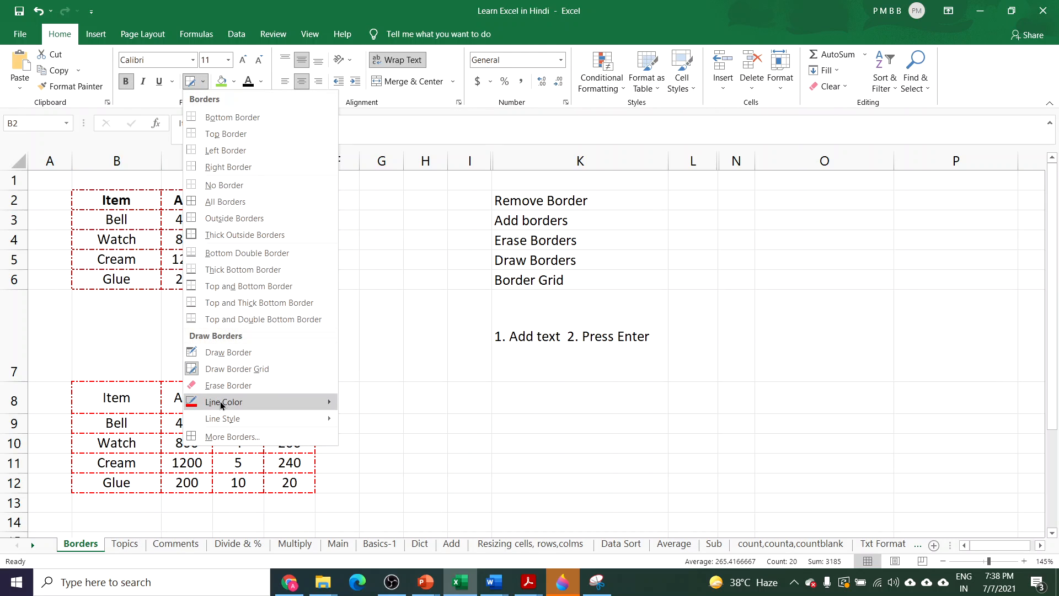
pyautogui.moveTo(220, 402)
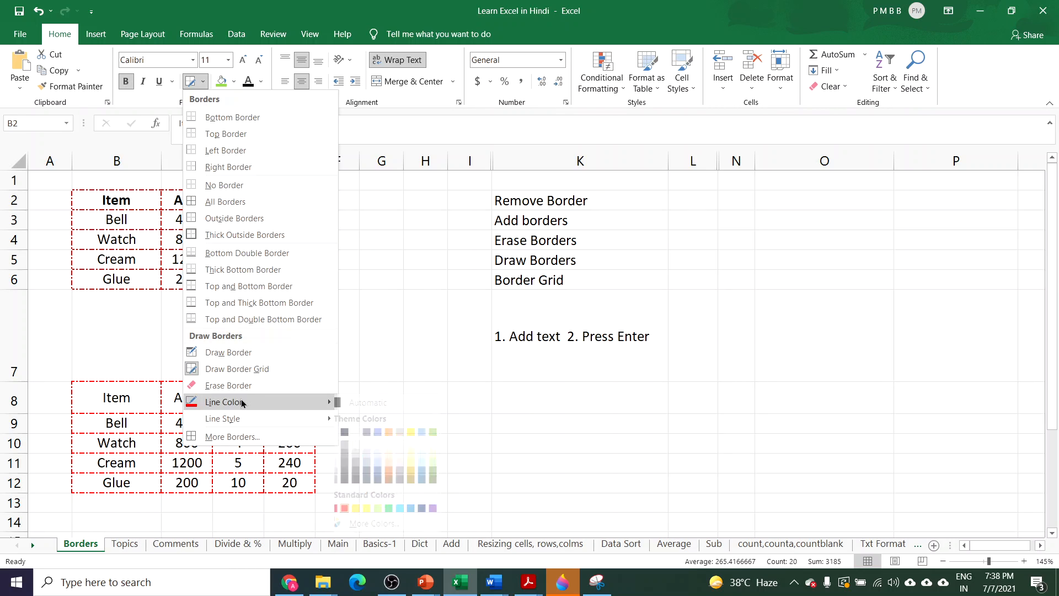
pyautogui.click(127, 406)
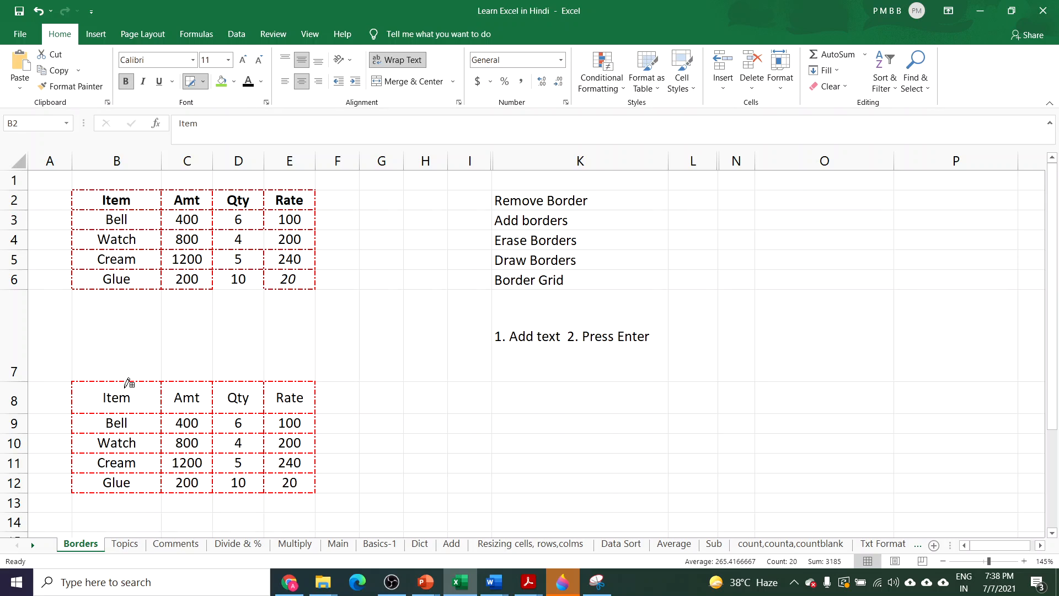
# Step: Set the border line color to black and draw a border grid over the empty cells G8:I9
pyautogui.click(204, 81)
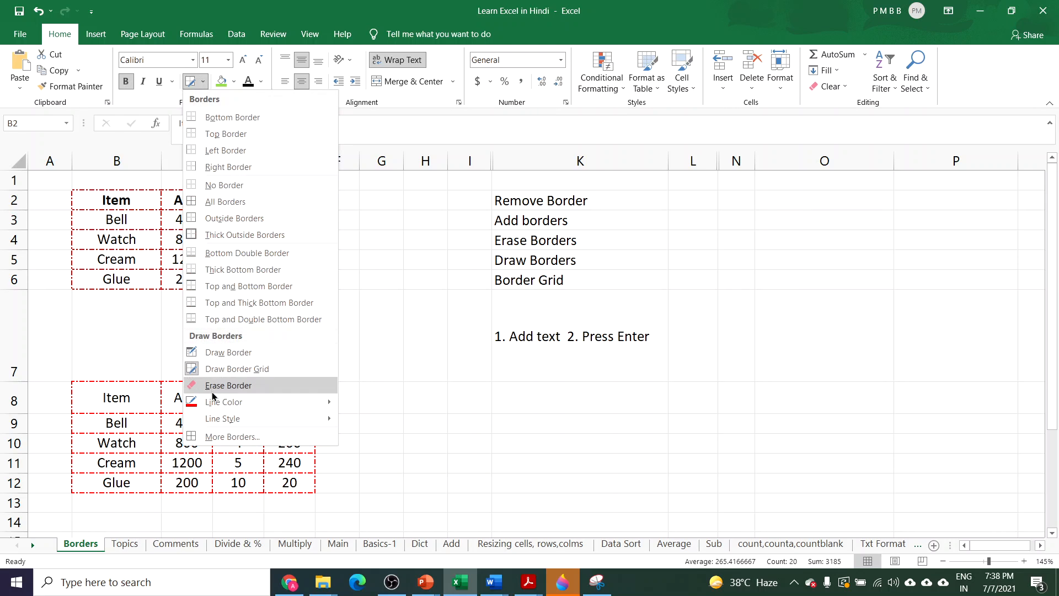
pyautogui.moveTo(262, 401)
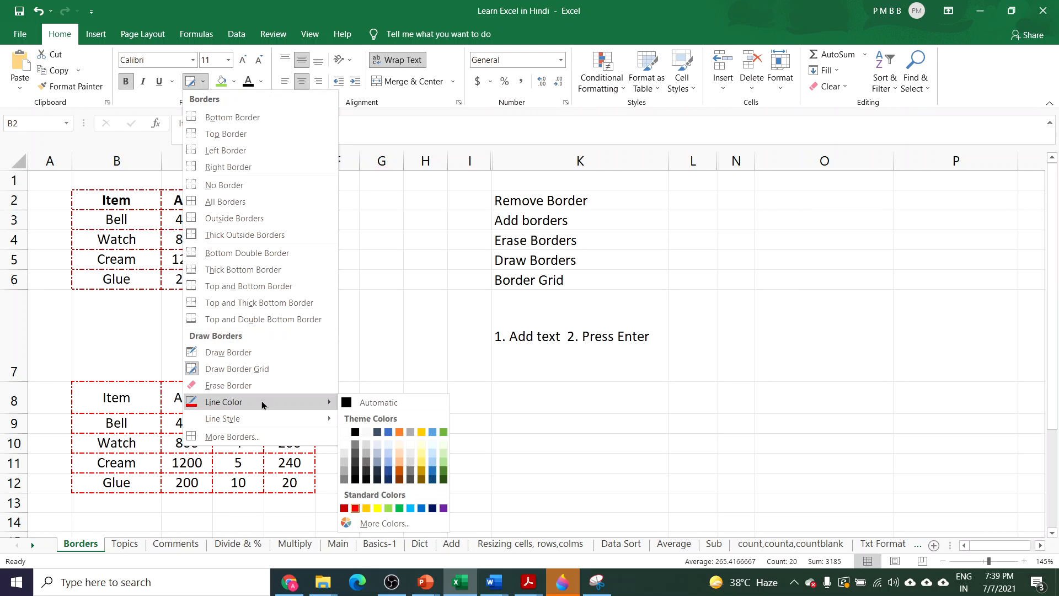
pyautogui.click(354, 436)
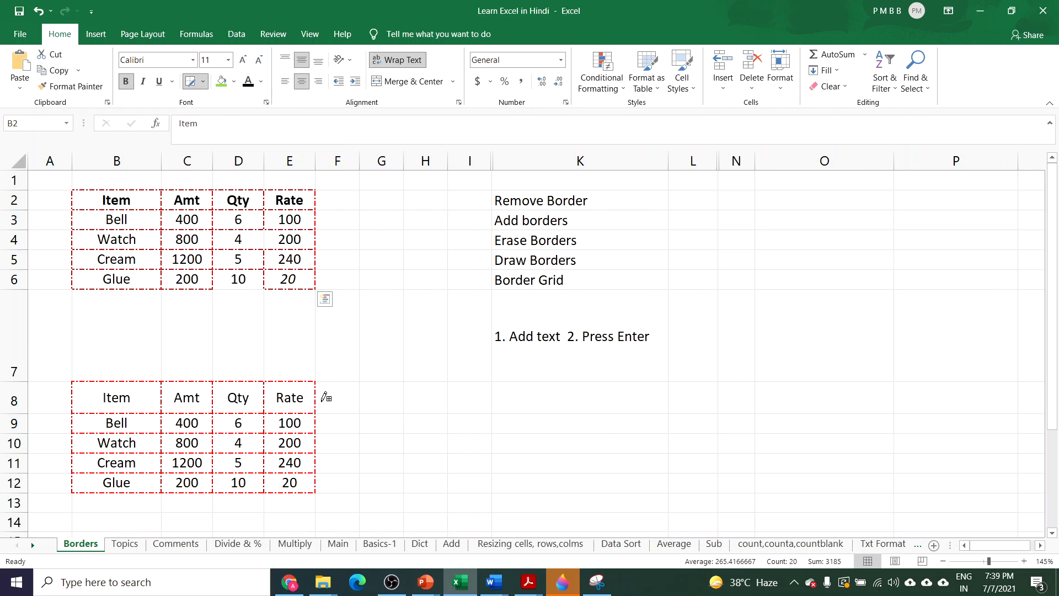
pyautogui.moveTo(391, 381); pyautogui.dragTo(473, 425)
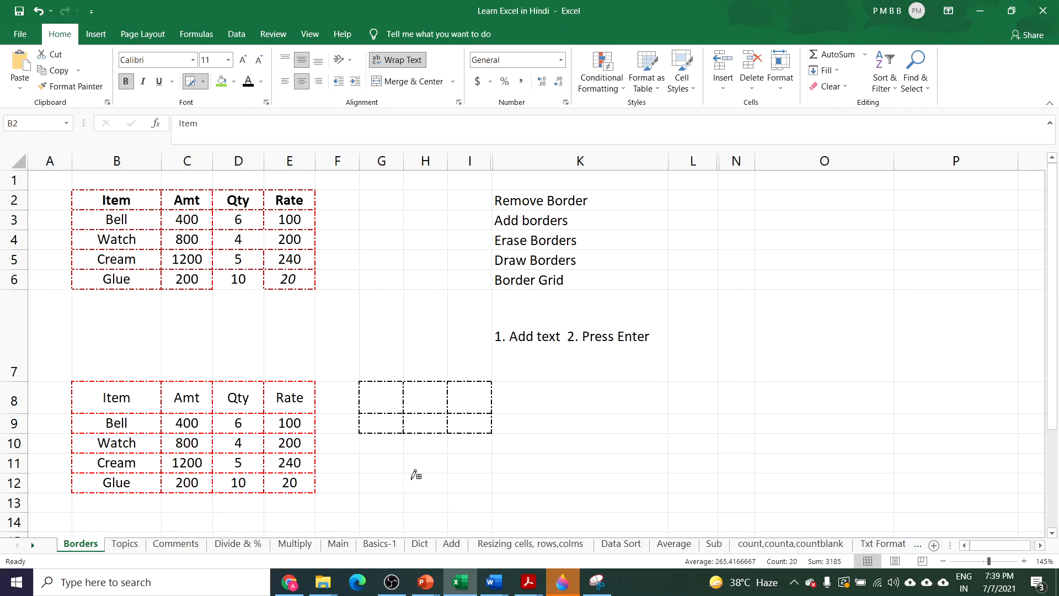
# Step: Set the border line style to a medium solid line, draw a border grid over cells G2:H5, and leave border drawing mode
pyautogui.click(204, 82)
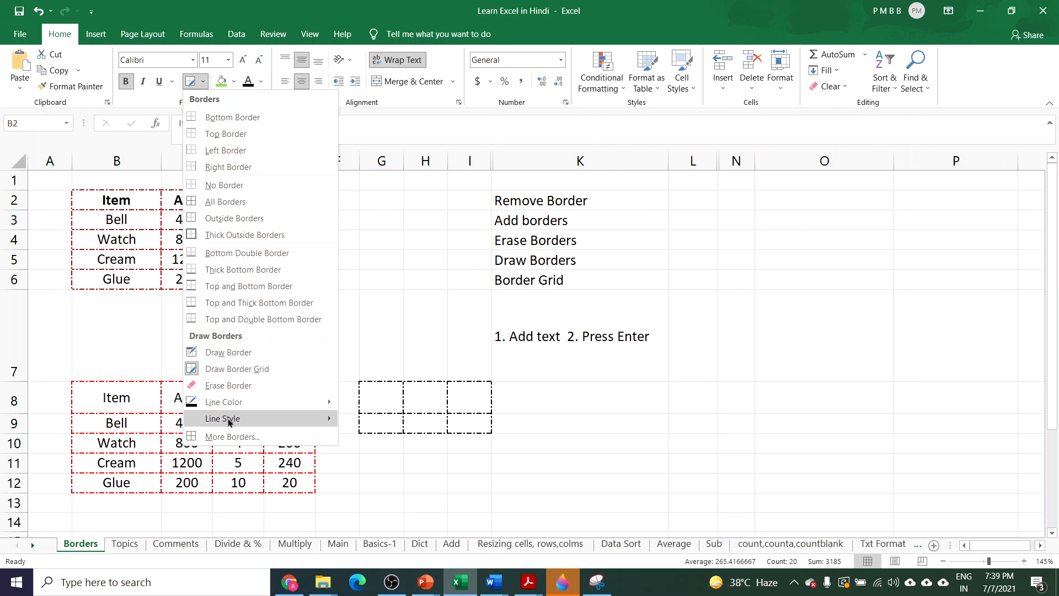
pyautogui.moveTo(241, 421)
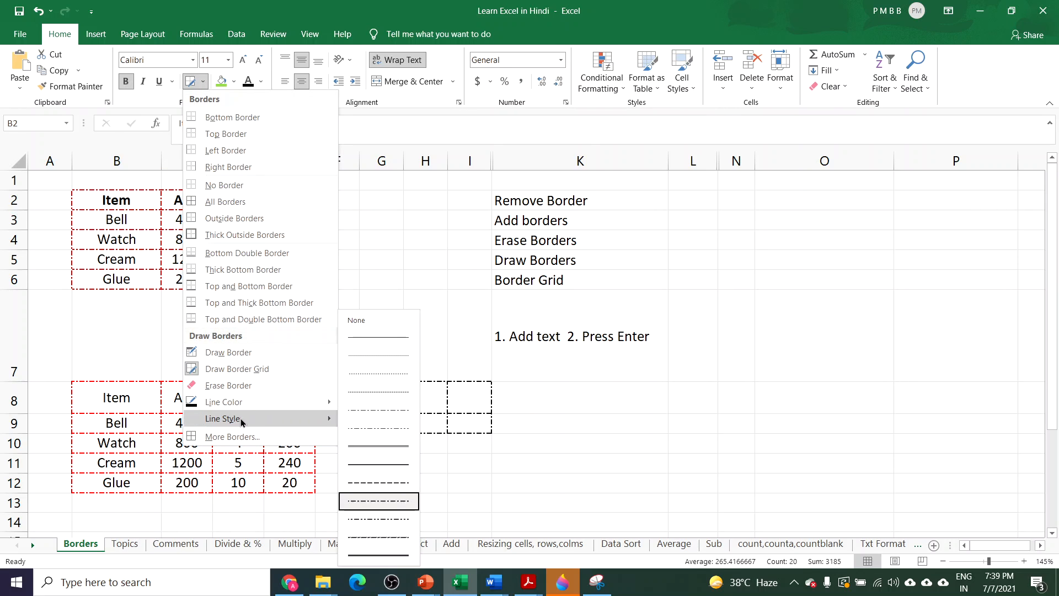
pyautogui.click(355, 468)
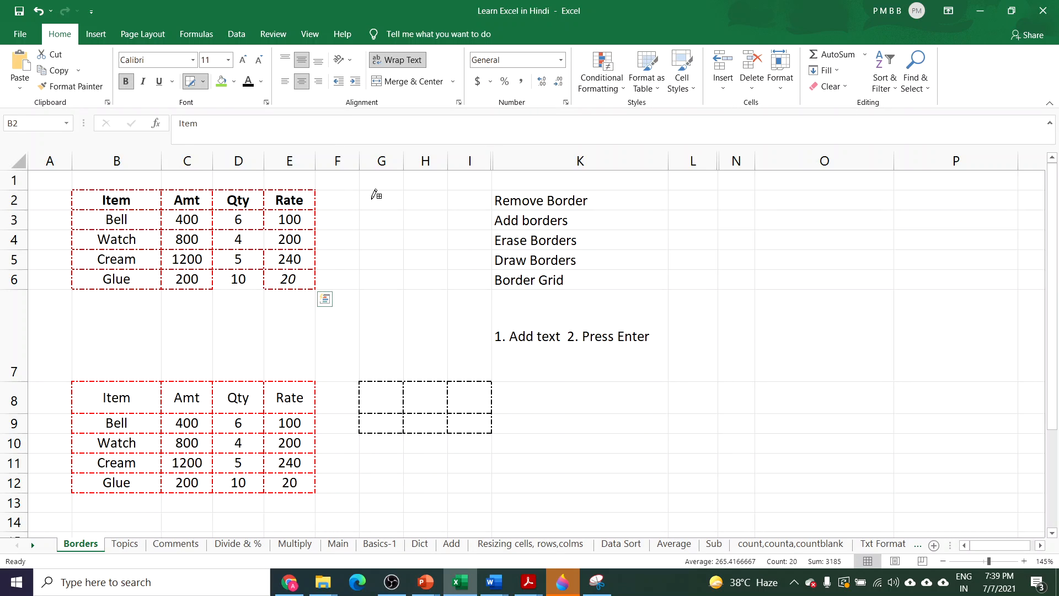
pyautogui.moveTo(374, 195); pyautogui.dragTo(437, 250)
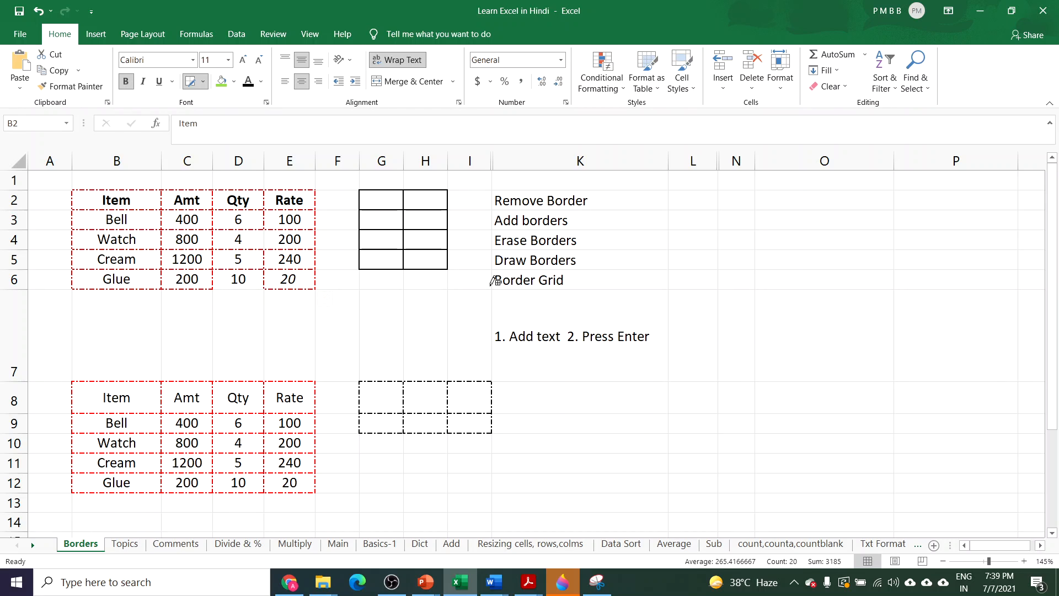
pyautogui.click(203, 81)
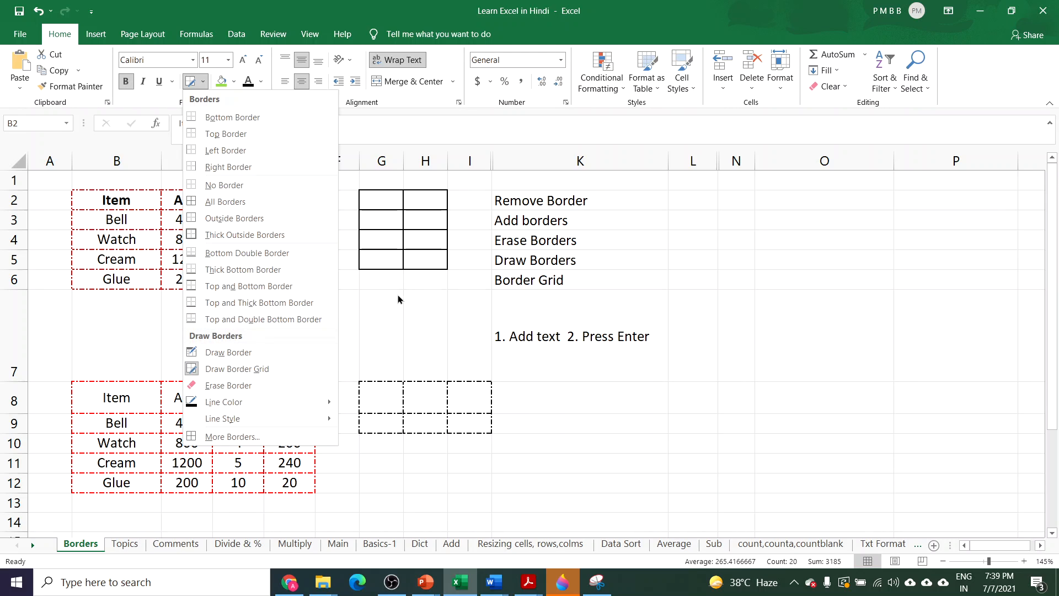
pyautogui.click(456, 303)
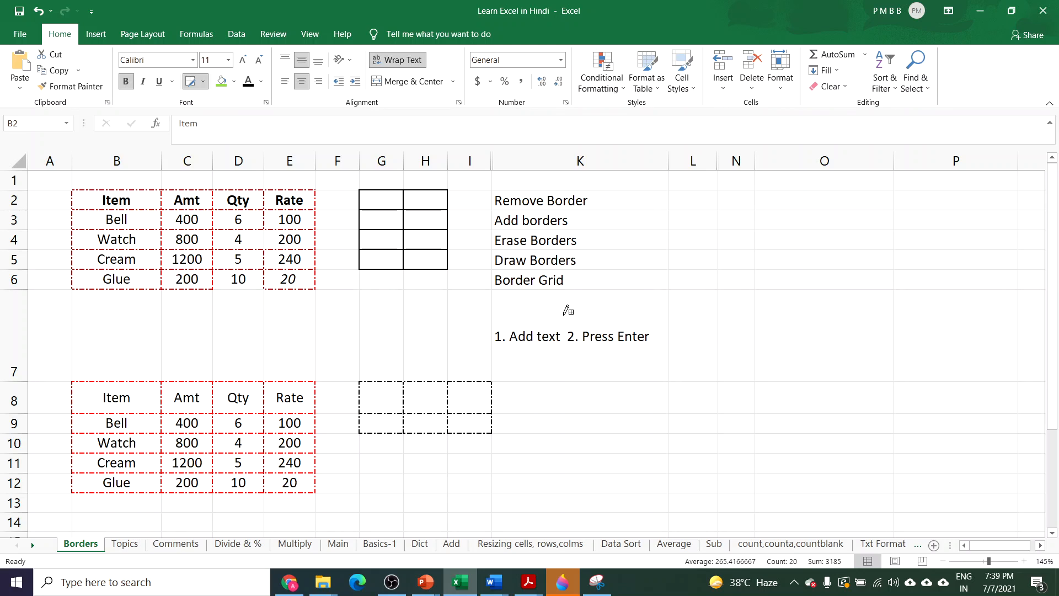
pyautogui.press('Escape')
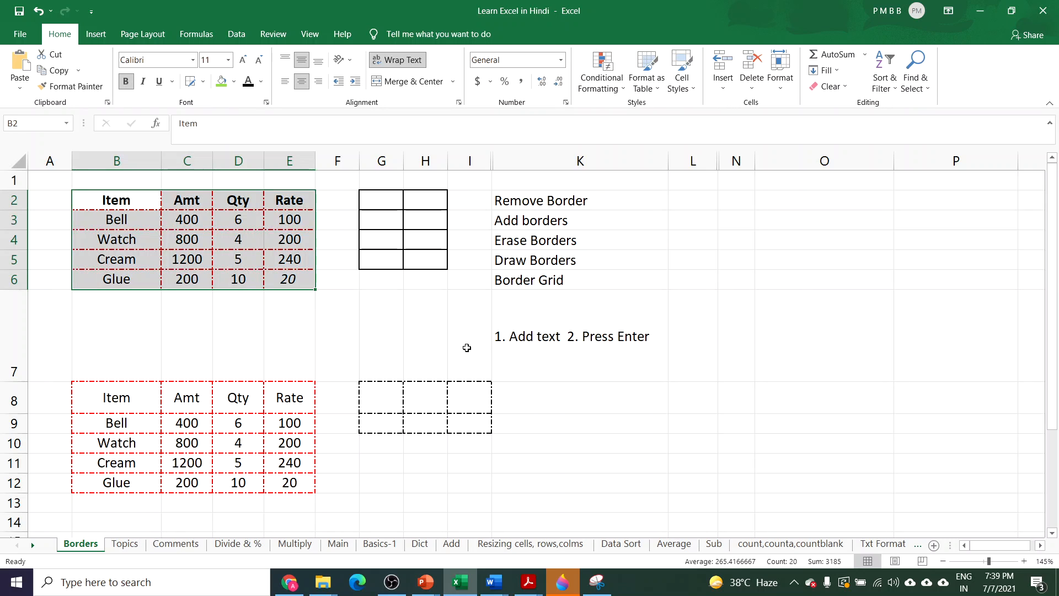
# Step: Replace the contents of cell K7 with the single line "1. Add text"
pyautogui.click(618, 312)
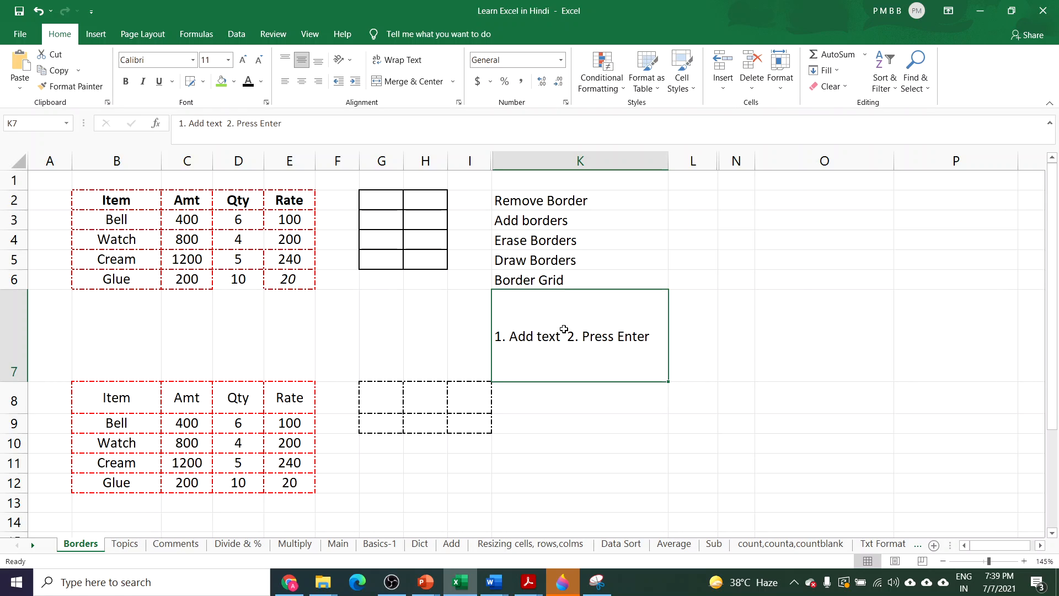
pyautogui.write('1')
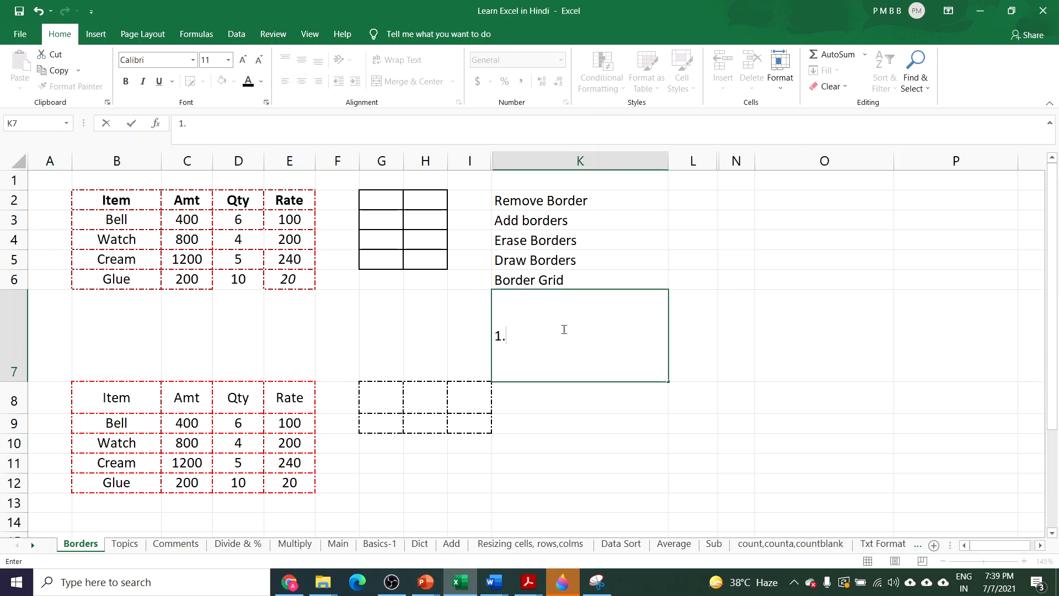
pyautogui.write('. Add te')
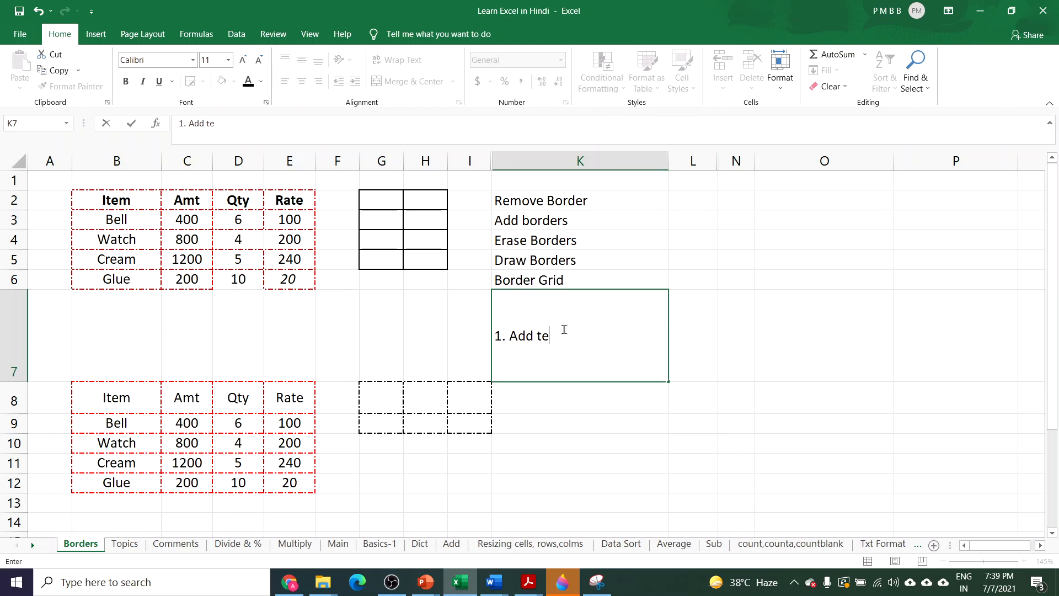
pyautogui.write('xt')
pyautogui.press('Return')
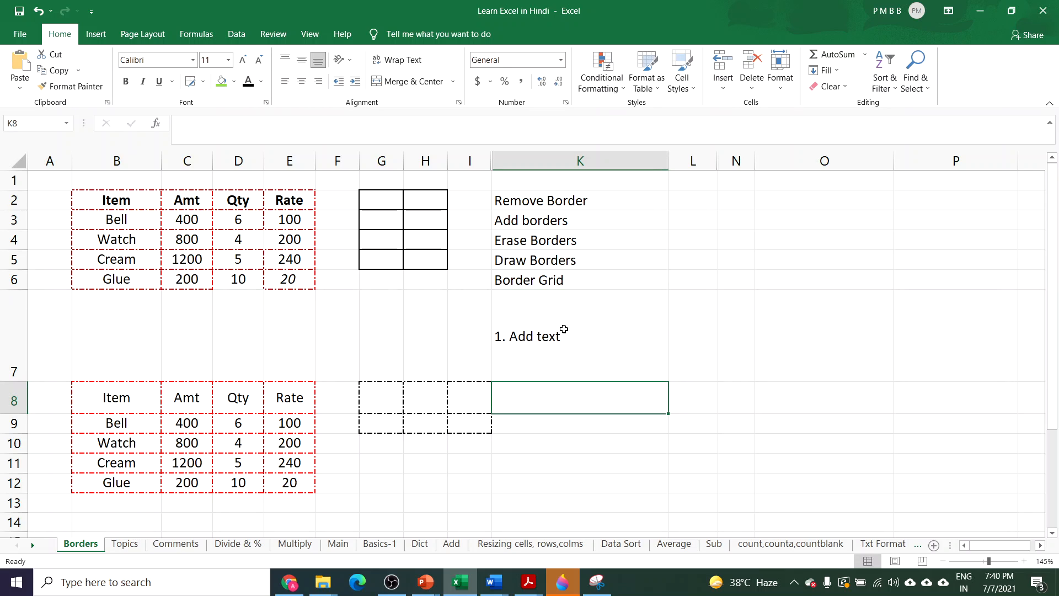
# Step: Enter "2." in cell K8 and clear the contents of cells K7:K8
pyautogui.write('2.')
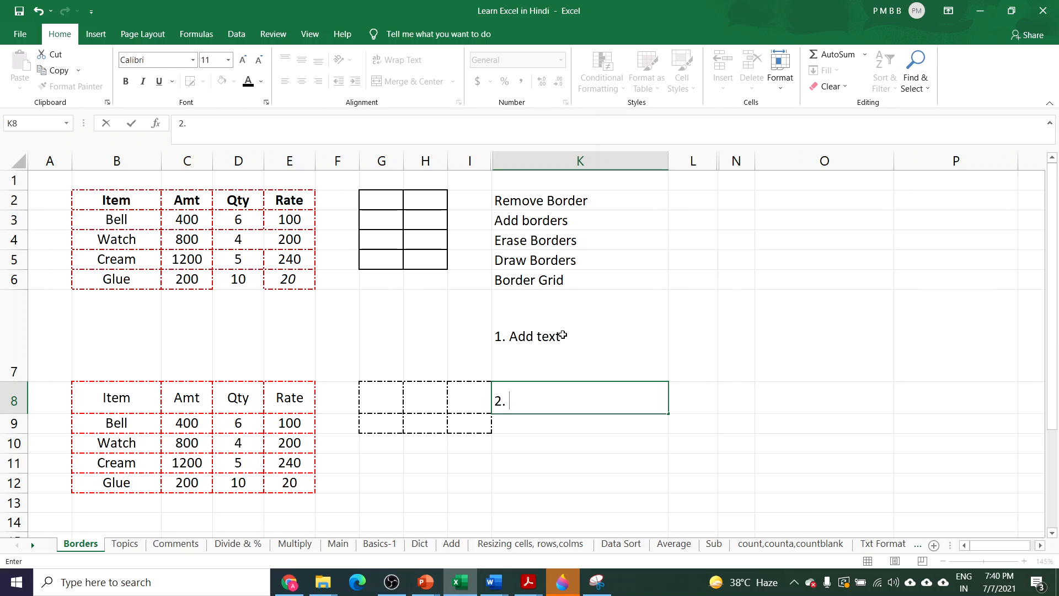
pyautogui.click(559, 336)
pyautogui.moveTo(560, 336); pyautogui.dragTo(562, 390)
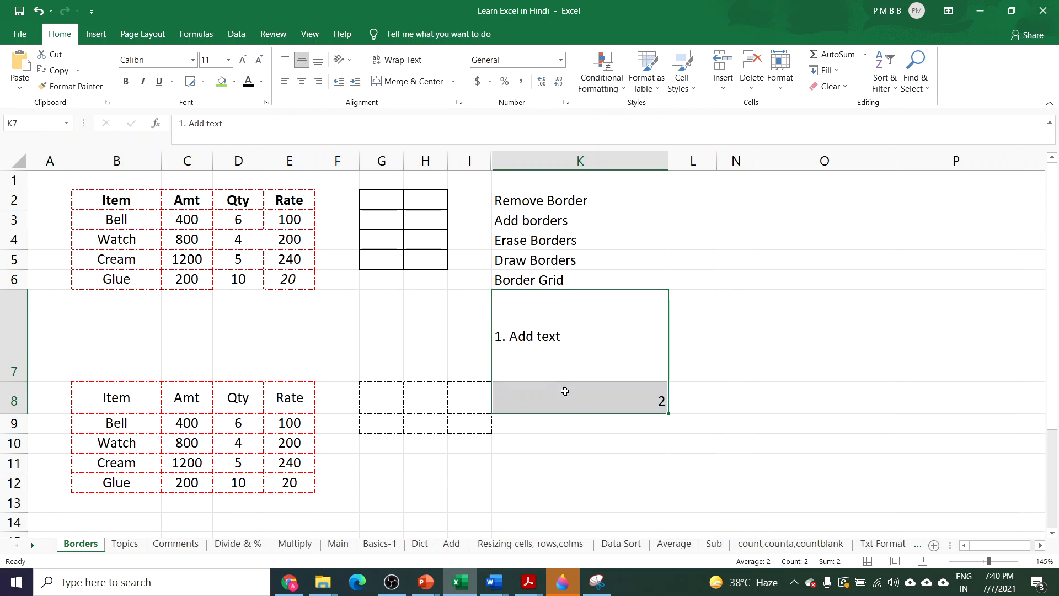
pyautogui.press('Delete')
# Step: Unhide column M between columns L and N to reveal the Quick Tip 2 note
pyautogui.moveTo(692, 161); pyautogui.dragTo(733, 161)
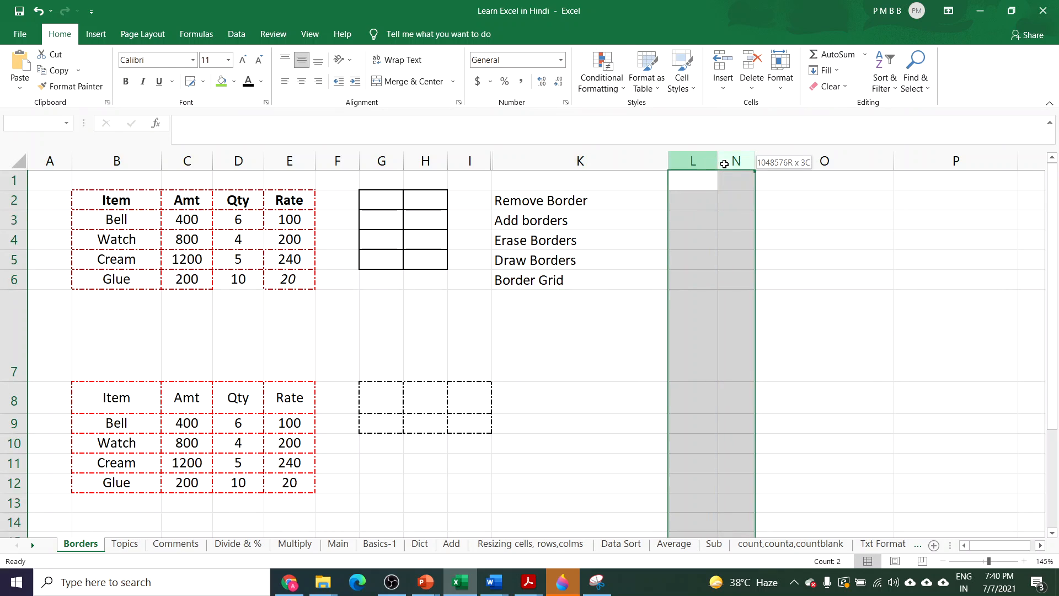
pyautogui.rightClick(738, 188)
pyautogui.click(773, 390)
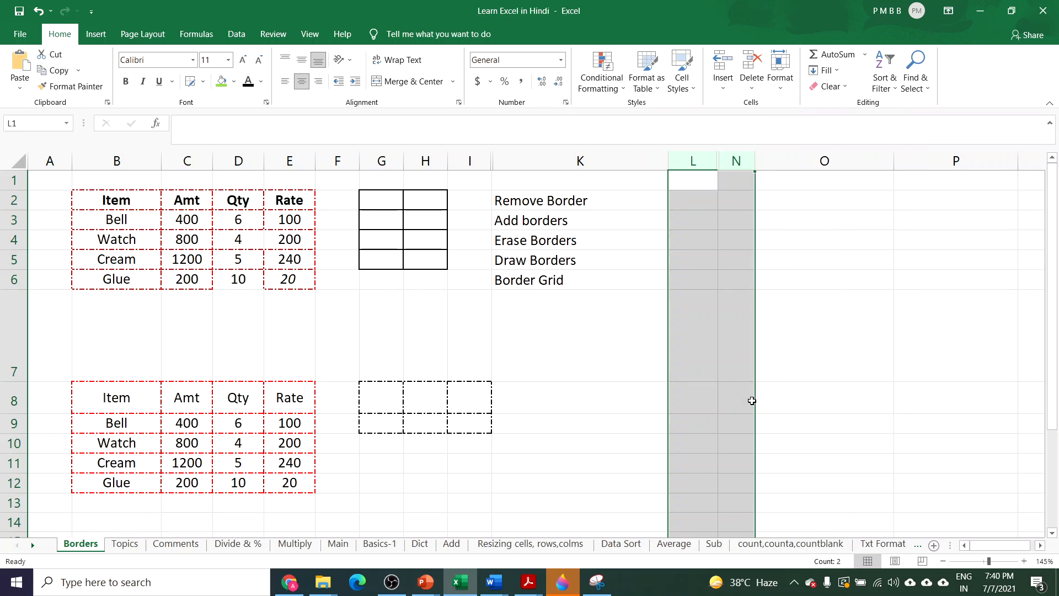
pyautogui.click(818, 475)
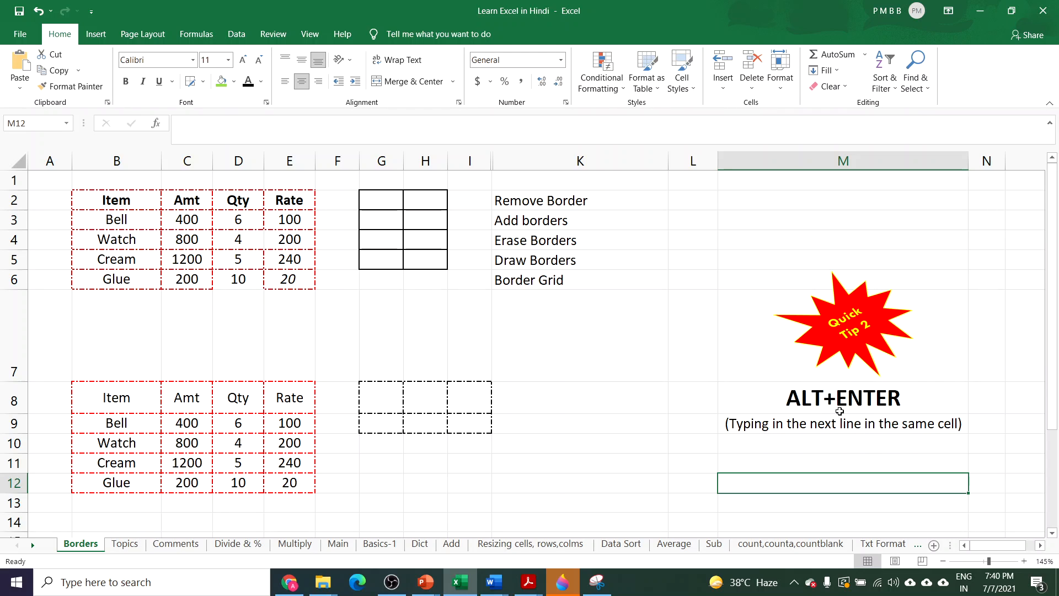
# Step: Enter "1. Add text" and "2. Press enter" on two separate lines within cell K7
pyautogui.click(541, 318)
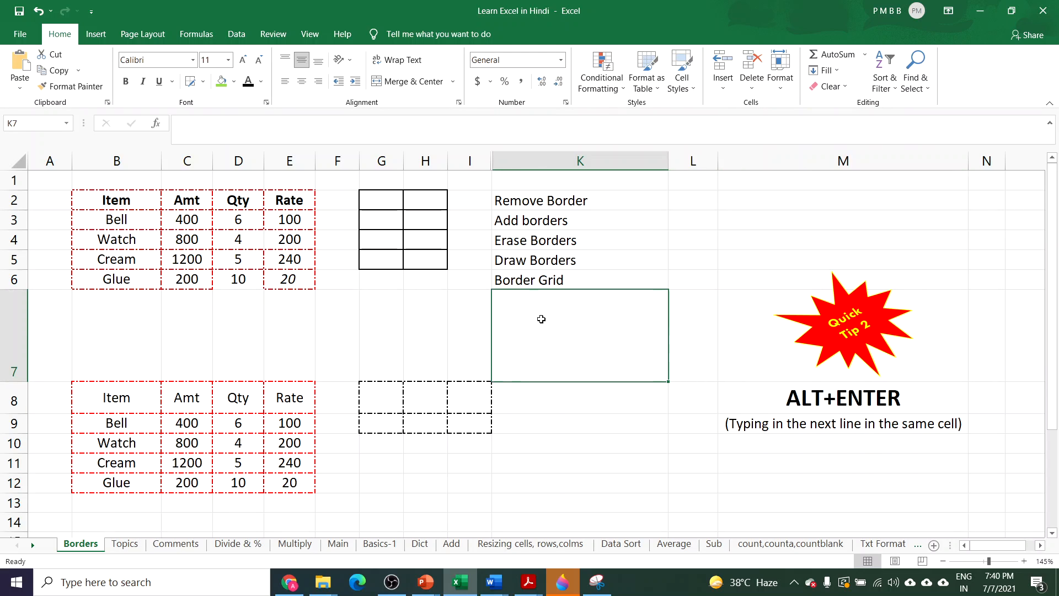
pyautogui.write('1. A')
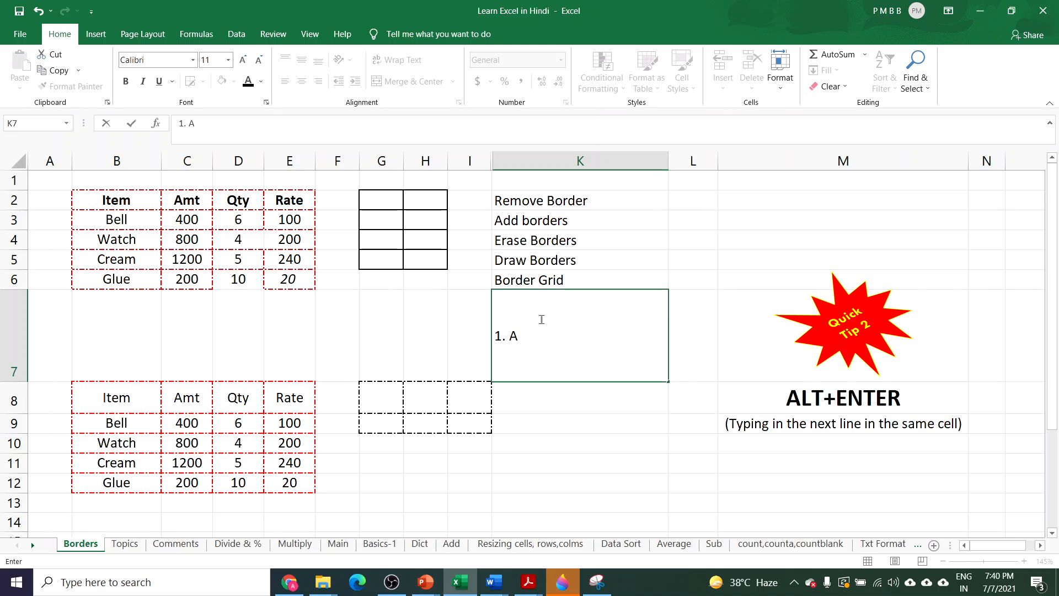
pyautogui.write('dd text')
pyautogui.write('2')
pyautogui.write('. Press')
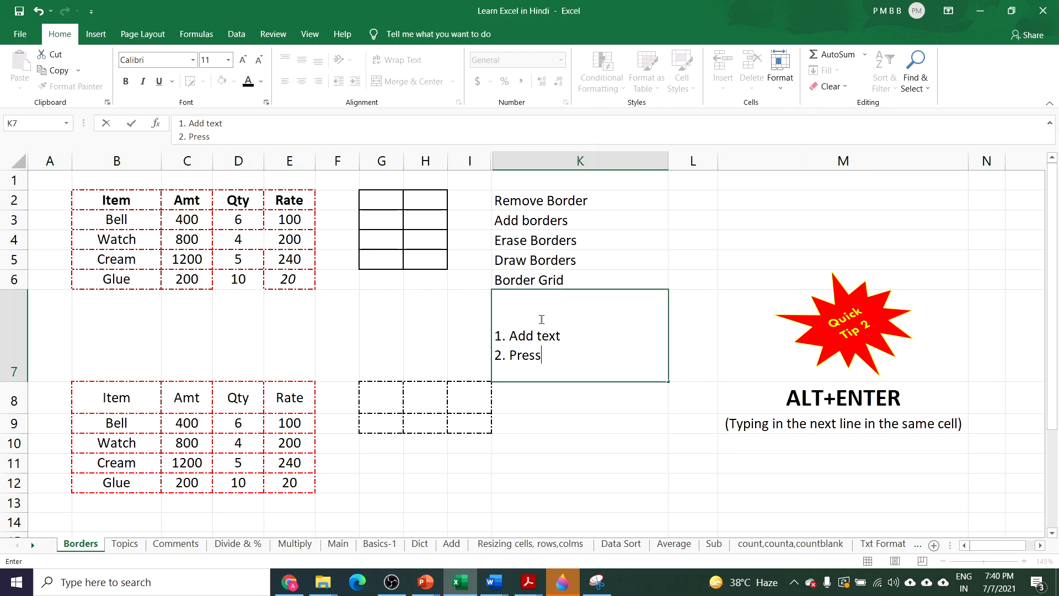
pyautogui.write(' enter')
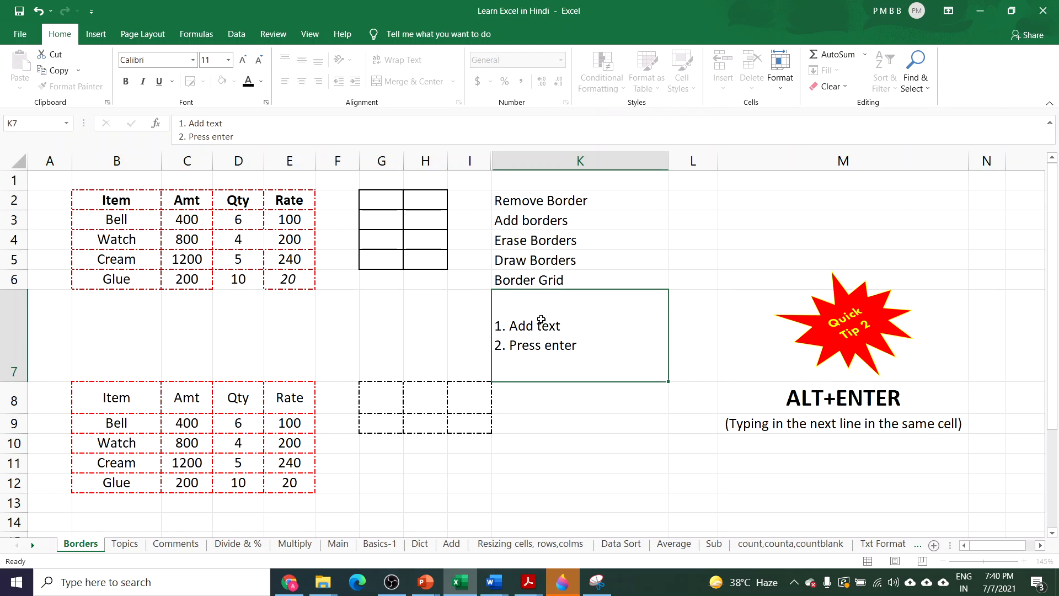
pyautogui.press('Return')
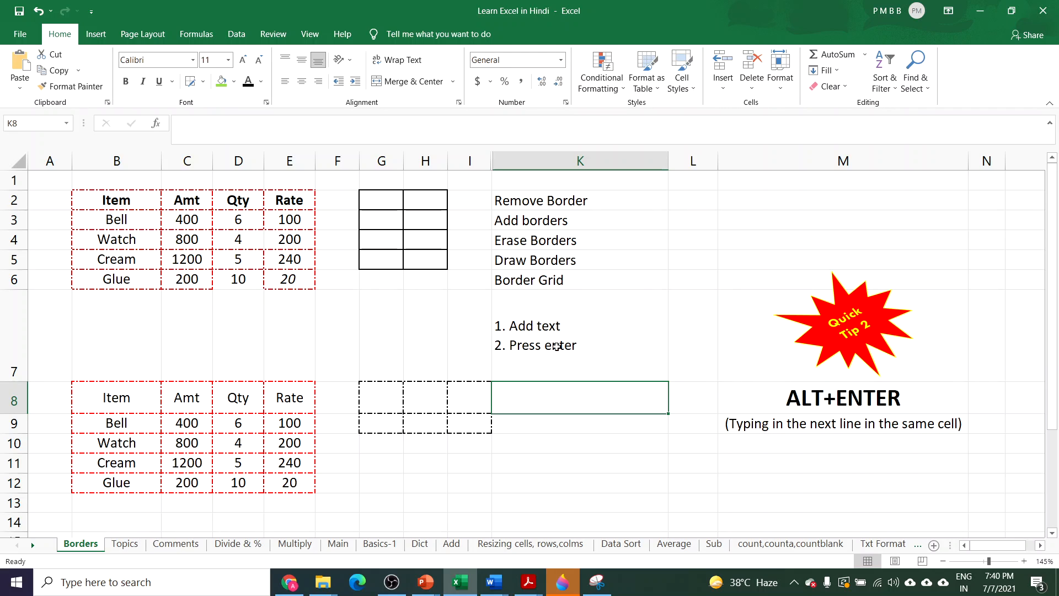
# Step: Hide column M containing the Quick Tip 2 note and select cell K7
pyautogui.click(865, 158)
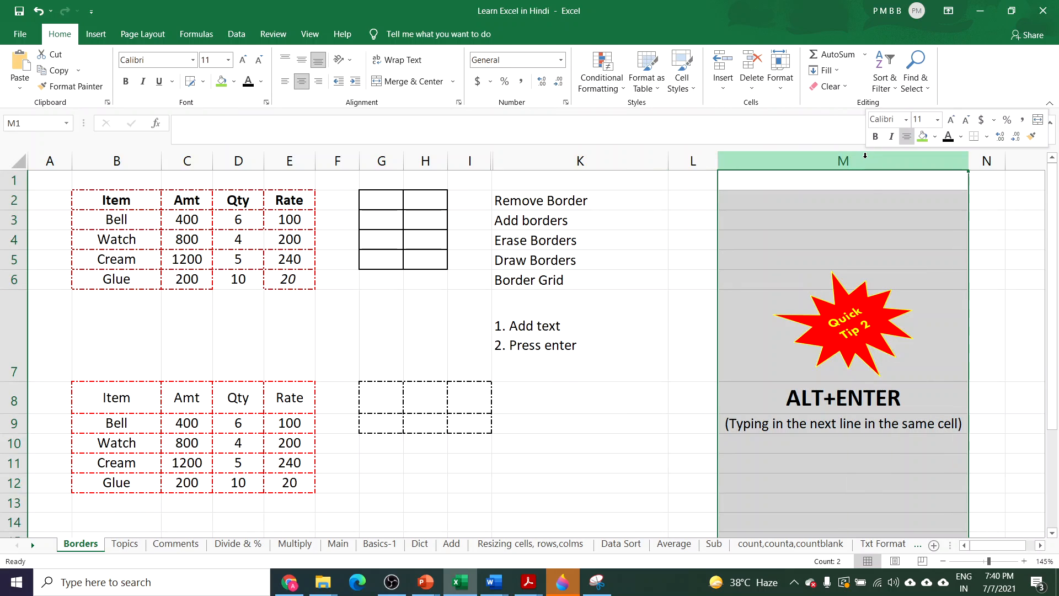
pyautogui.rightClick(865, 159)
pyautogui.click(907, 339)
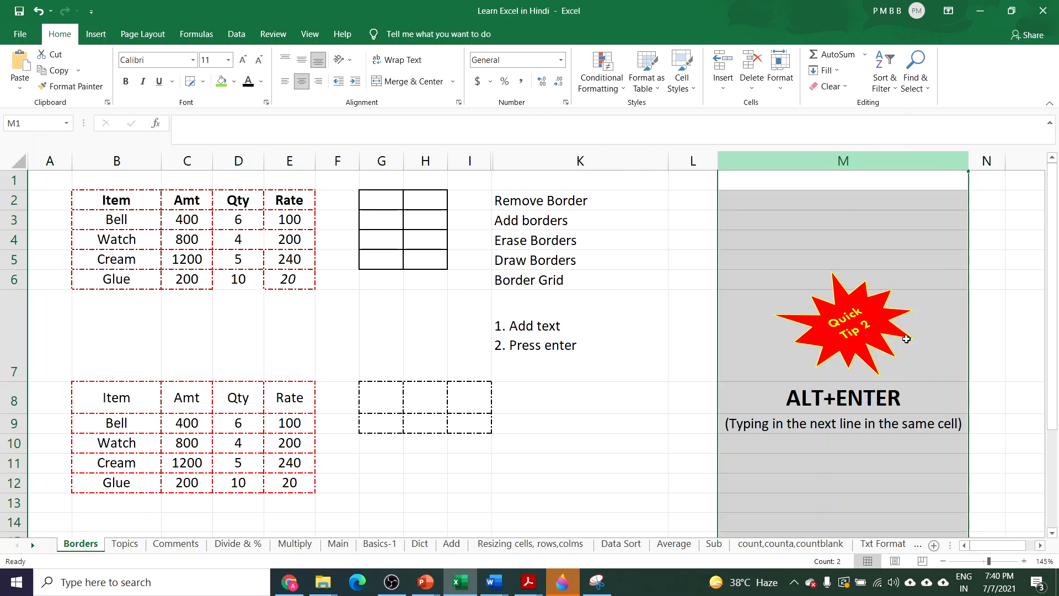
pyautogui.click(634, 320)
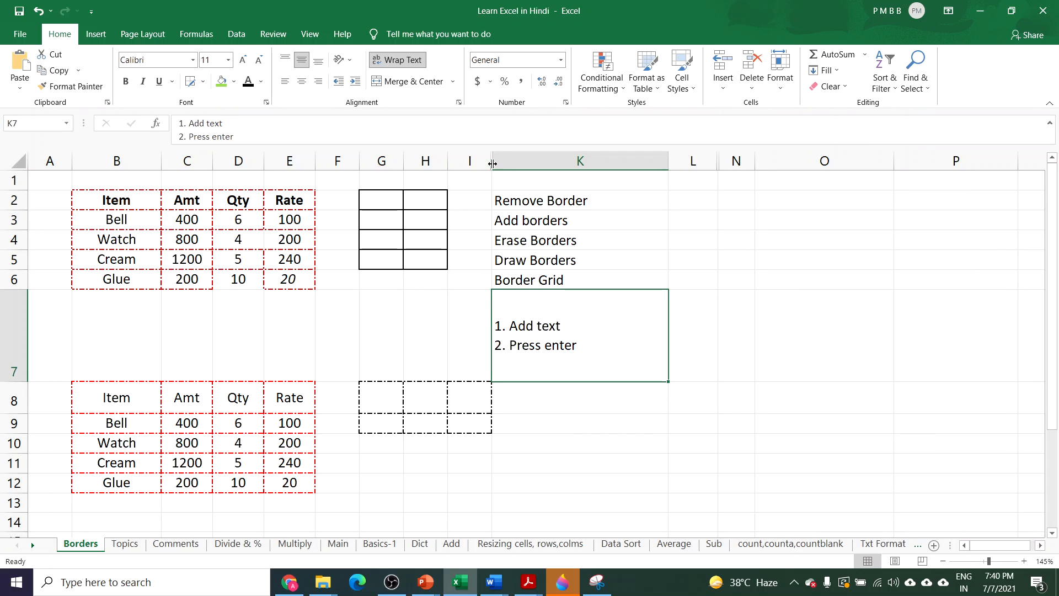
# Step: Select the entire upper table B2:E6 starting from cell C4, and deselect it by selecting cell I7
pyautogui.click(187, 240)
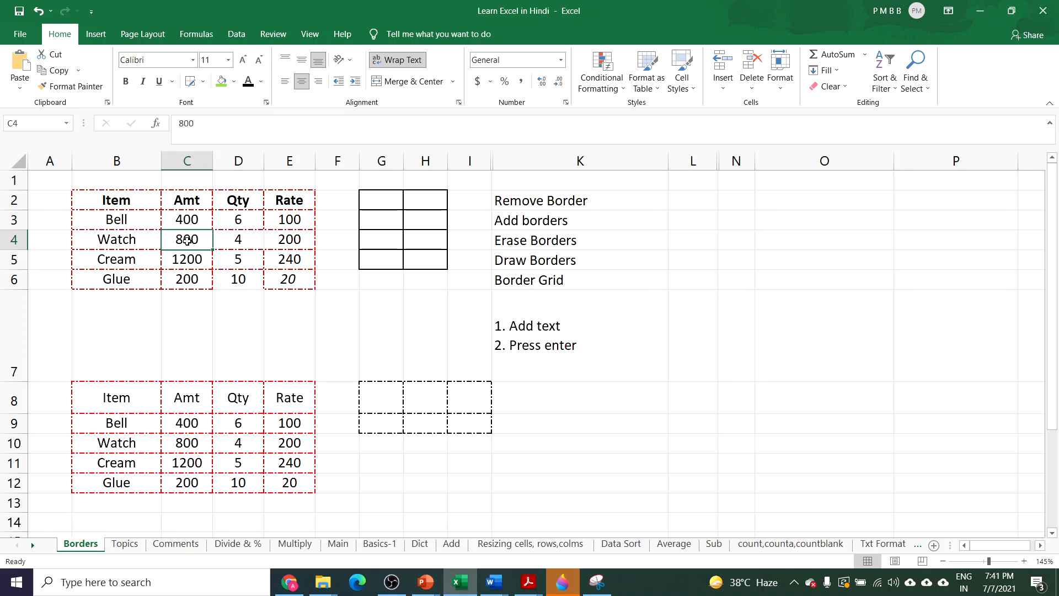
pyautogui.hotkey('ctrl', 'a')
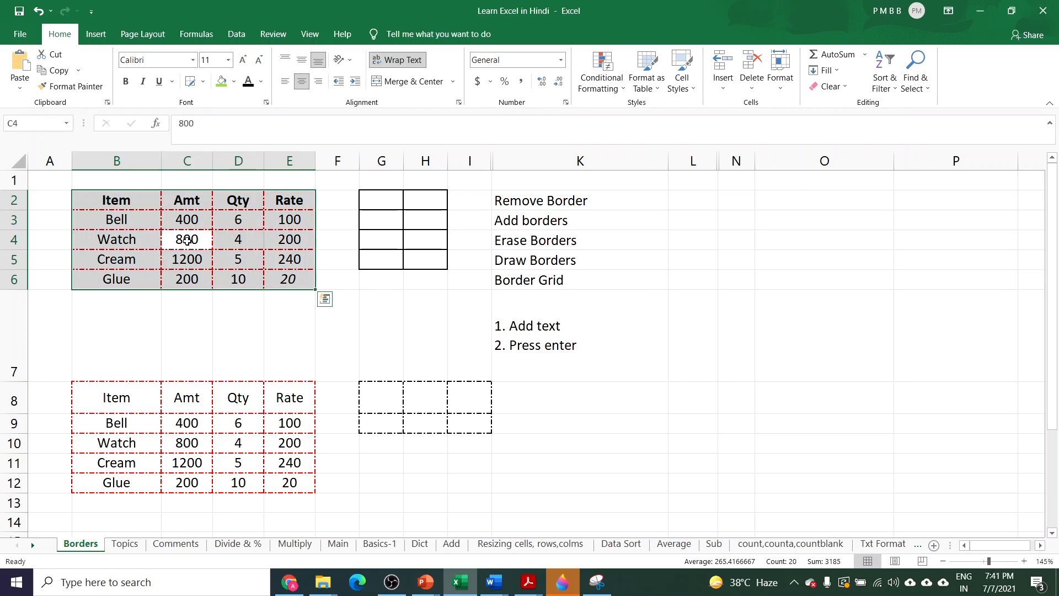
pyautogui.click(458, 306)
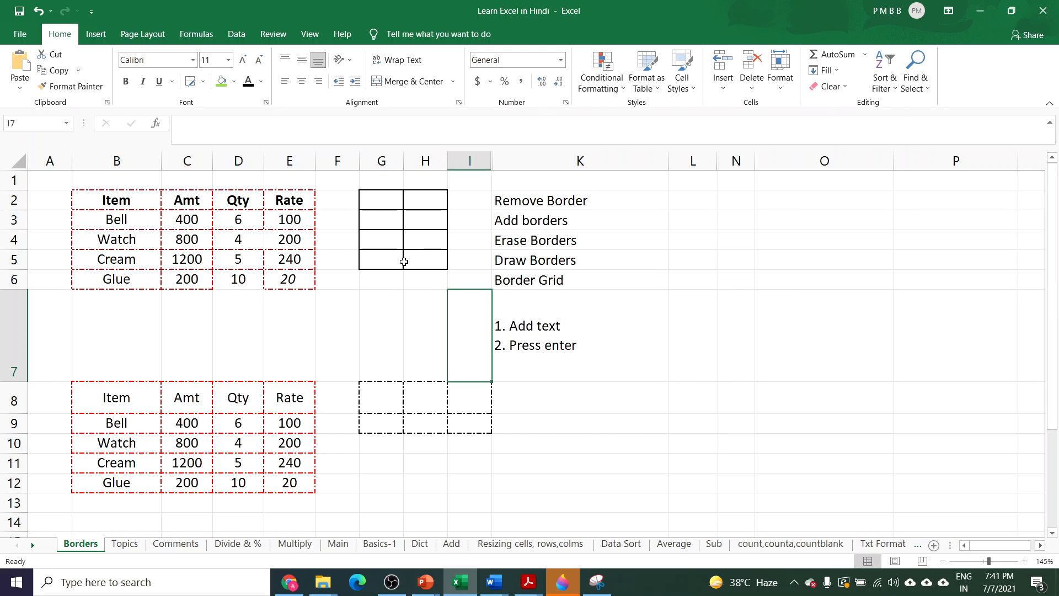
# Step: Examine the weekly timetable below the Item tables, including its Day and Subject label cells B19 and B20
pyautogui.scroll(-1, 443, 383)
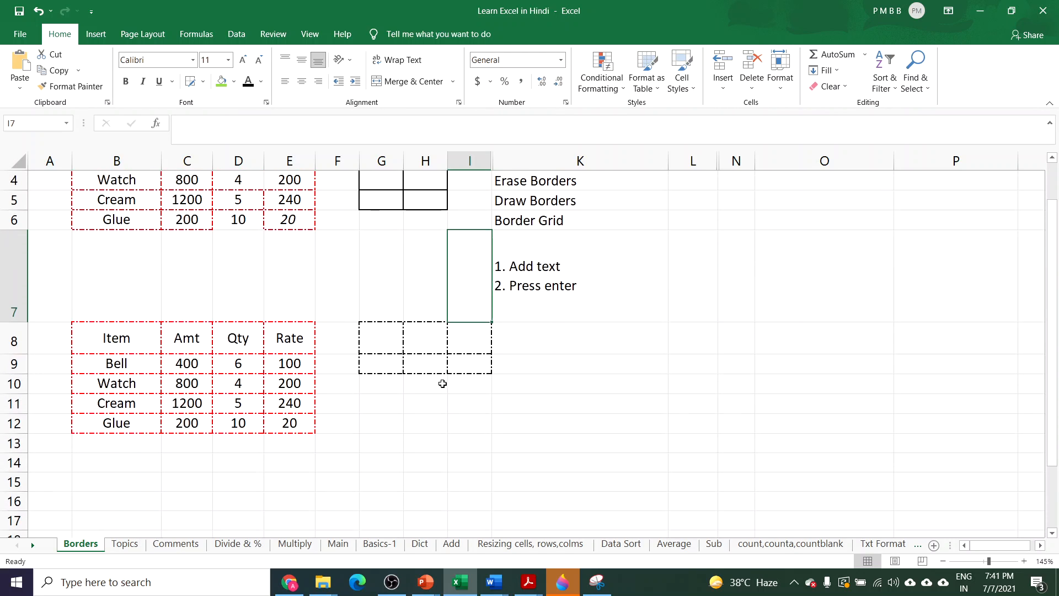
pyautogui.scroll(-1, 443, 384)
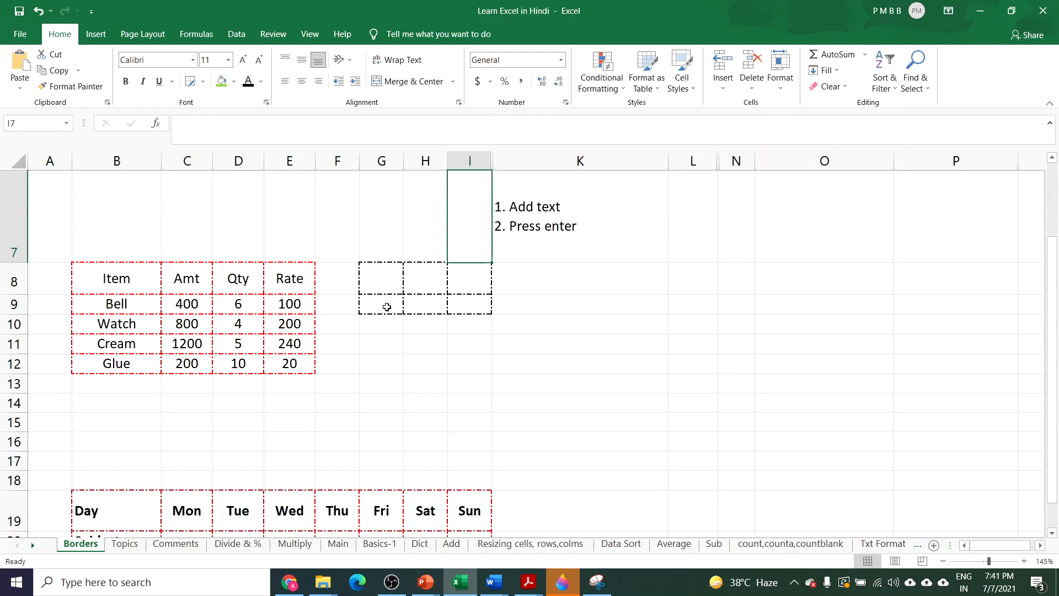
pyautogui.scroll(-1, 386, 306)
pyautogui.scroll(-1, 386, 306)
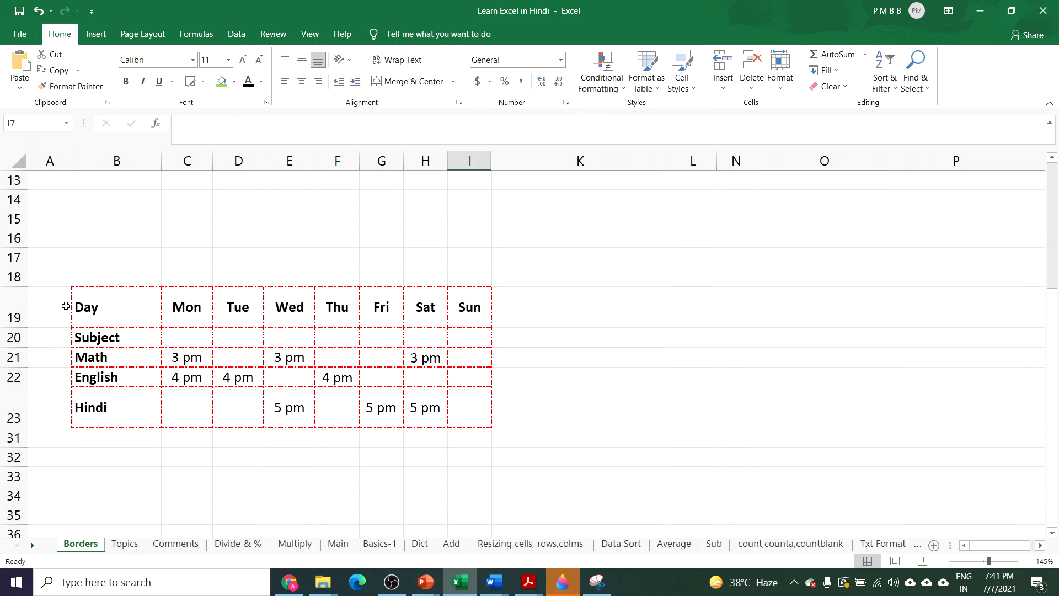
pyautogui.scroll(4, 327, 298)
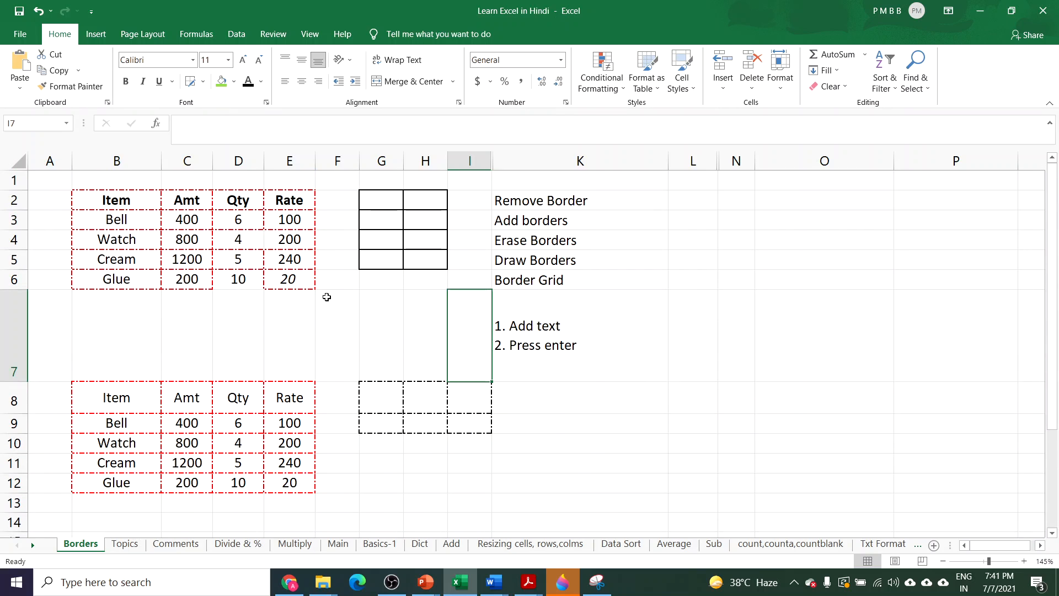
pyautogui.scroll(-5, 327, 298)
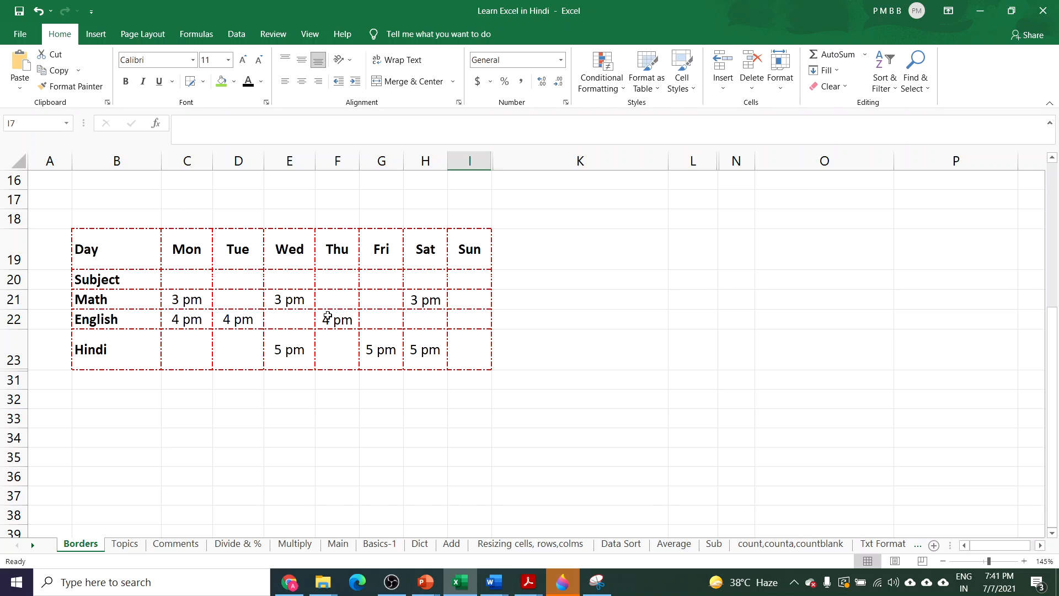
pyautogui.click(105, 256)
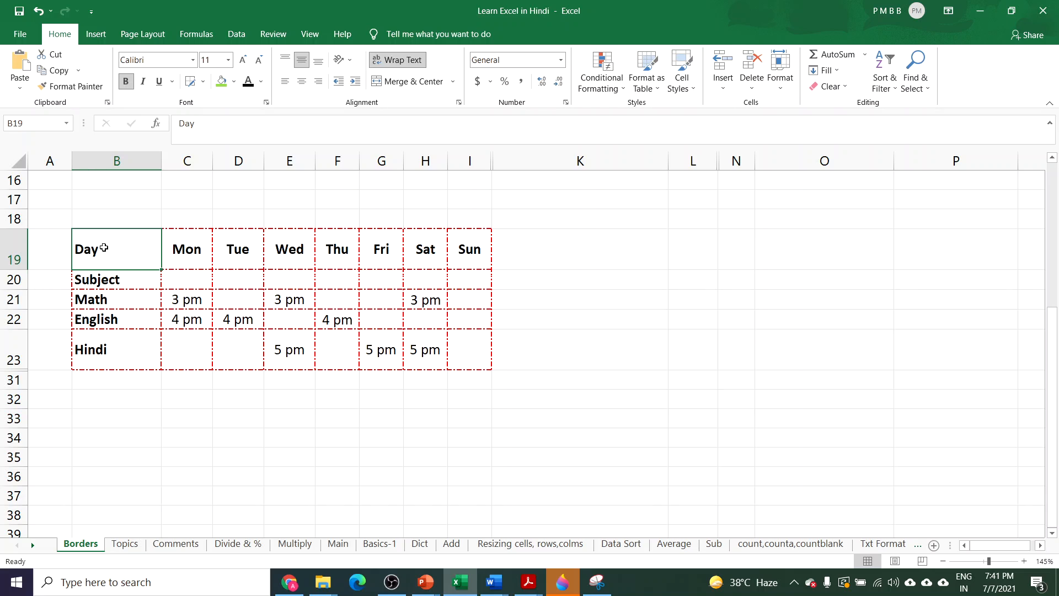
pyautogui.click(104, 280)
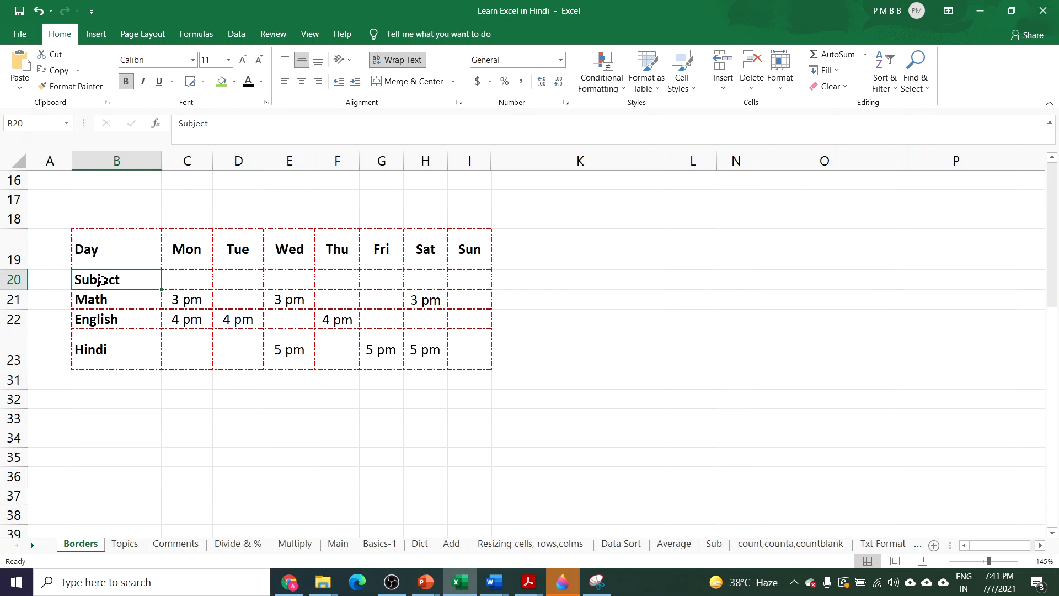
pyautogui.click(108, 252)
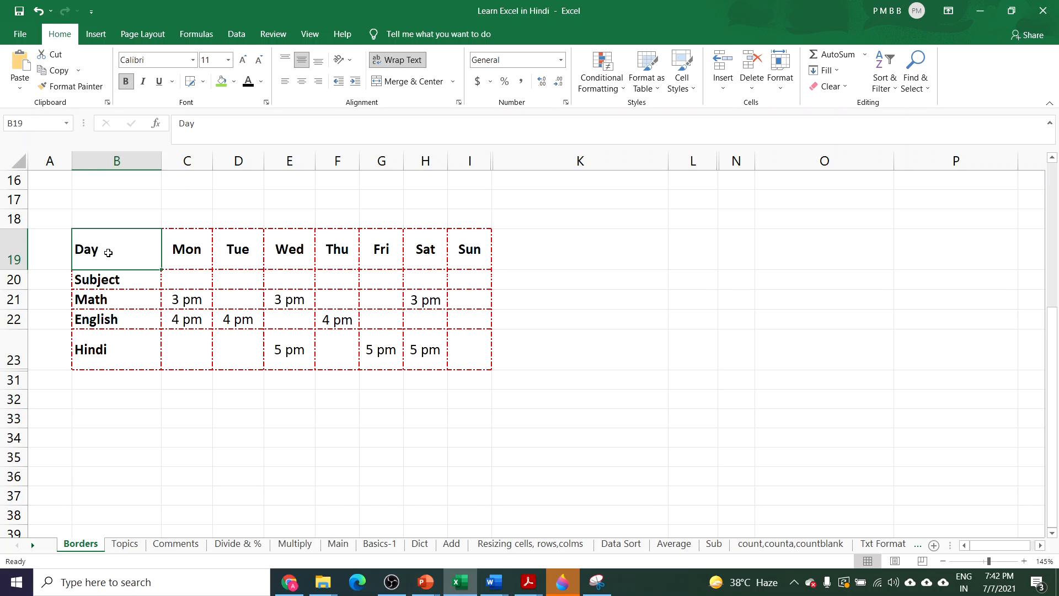
pyautogui.click(108, 281)
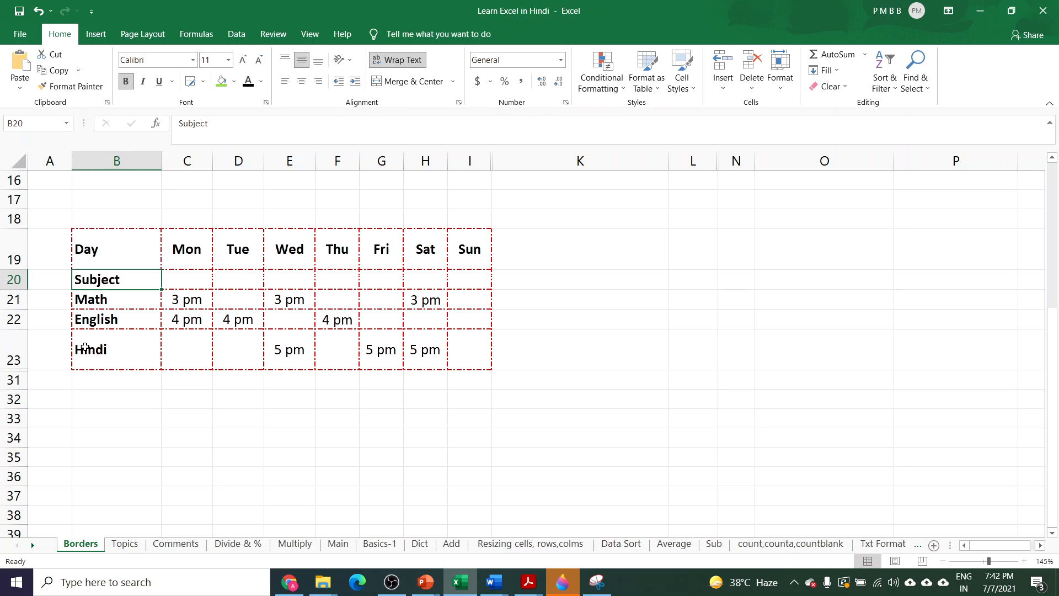
# Step: Highlight the timetable's Day header row B19:I19, the subject labels B20:B23 and the empty cells C20:I20 in turn
pyautogui.moveTo(110, 250); pyautogui.dragTo(469, 248)
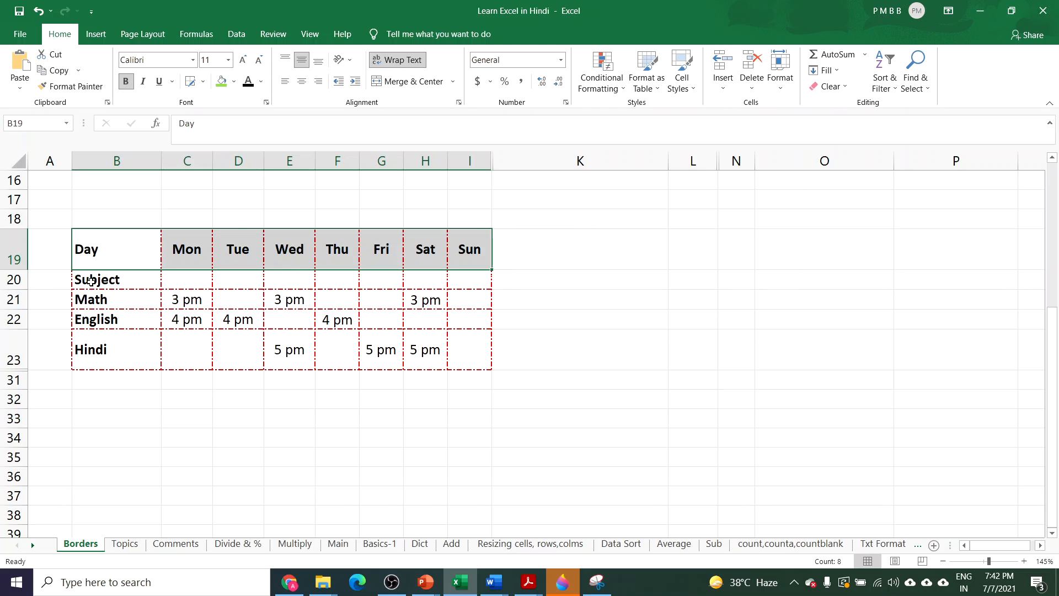
pyautogui.moveTo(78, 279); pyautogui.dragTo(85, 359)
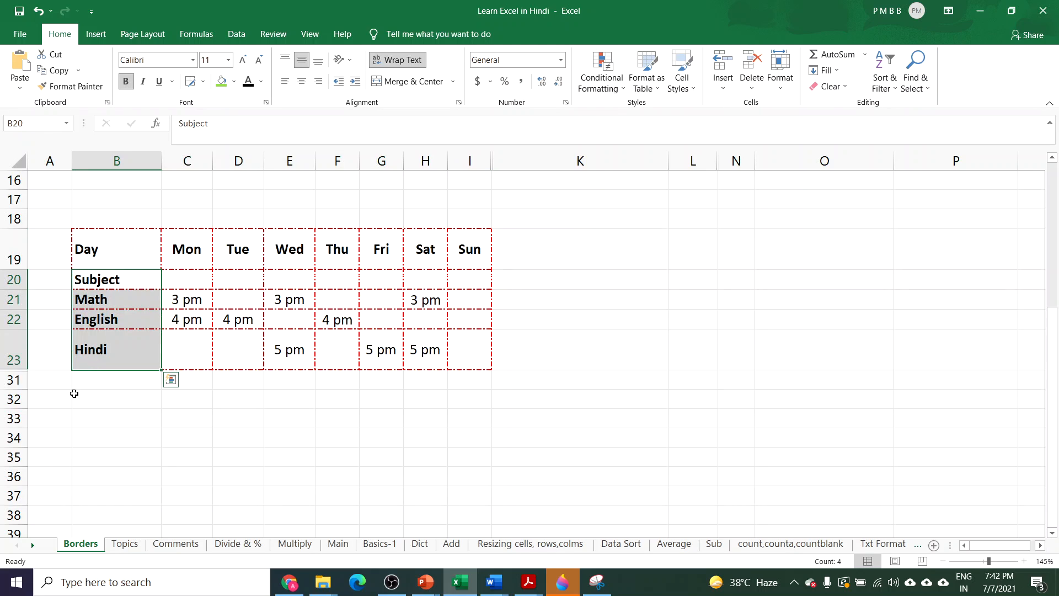
pyautogui.click(186, 279)
pyautogui.moveTo(221, 280); pyautogui.dragTo(461, 276)
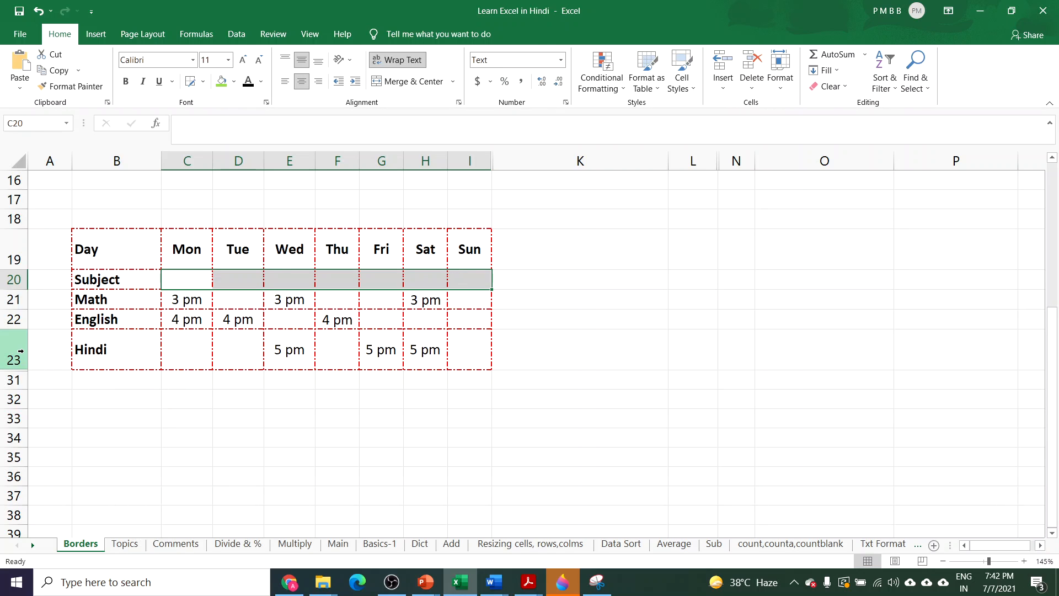
# Step: Unhide the rows between 23 and 31 to reveal the Quick Tip 3 note and the second timetable
pyautogui.moveTo(21, 351); pyautogui.dragTo(36, 396)
pyautogui.rightClick(86, 393)
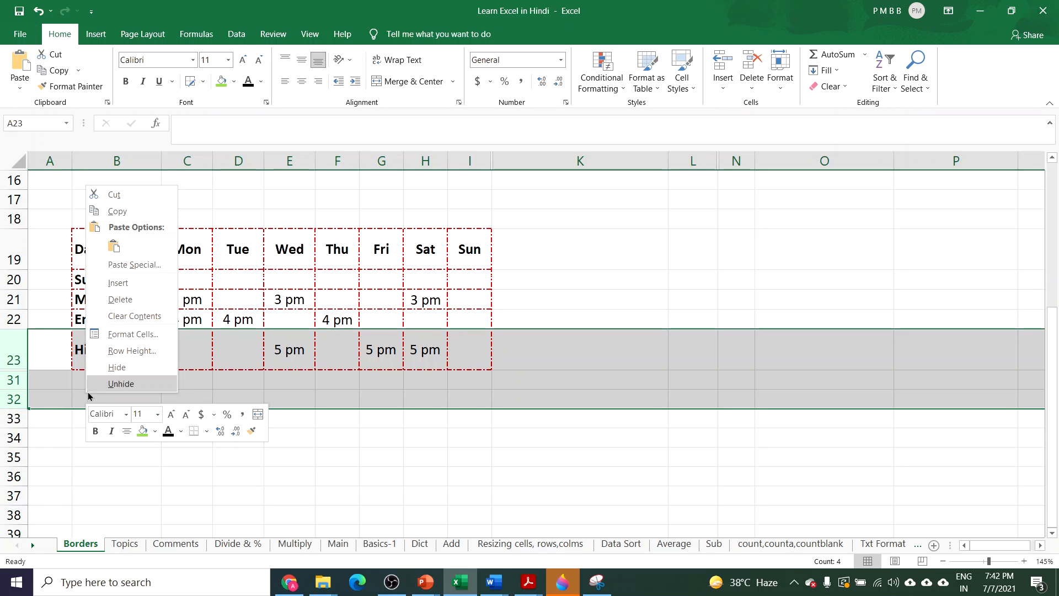
pyautogui.click(120, 382)
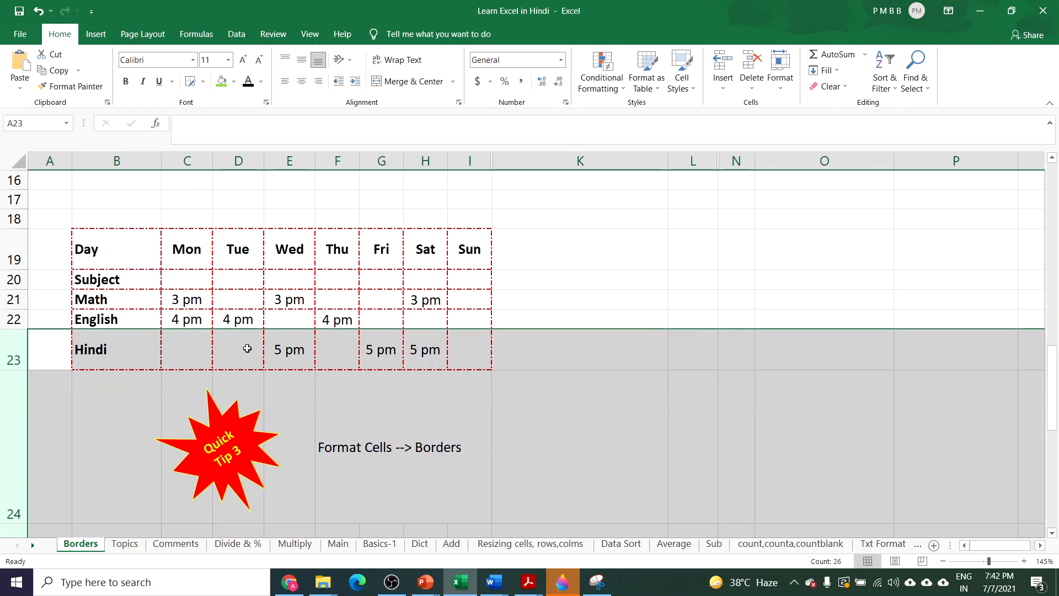
pyautogui.scroll(-2, 248, 335)
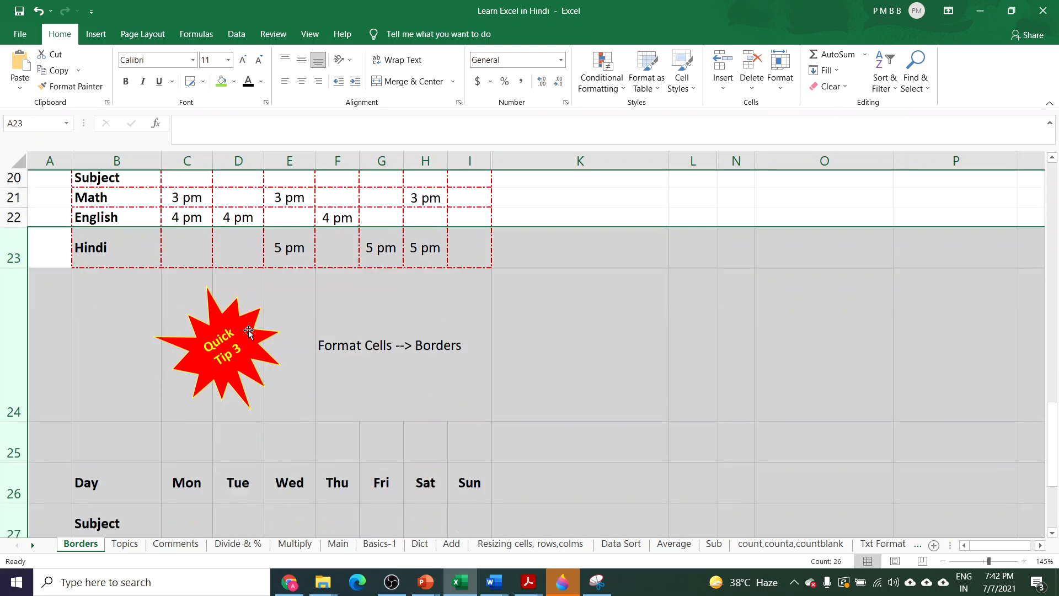
# Step: Select cell G24 in the Quick Tip 3 row and examine its border settings in Format Cells without changing them
pyautogui.scroll(-1, 248, 332)
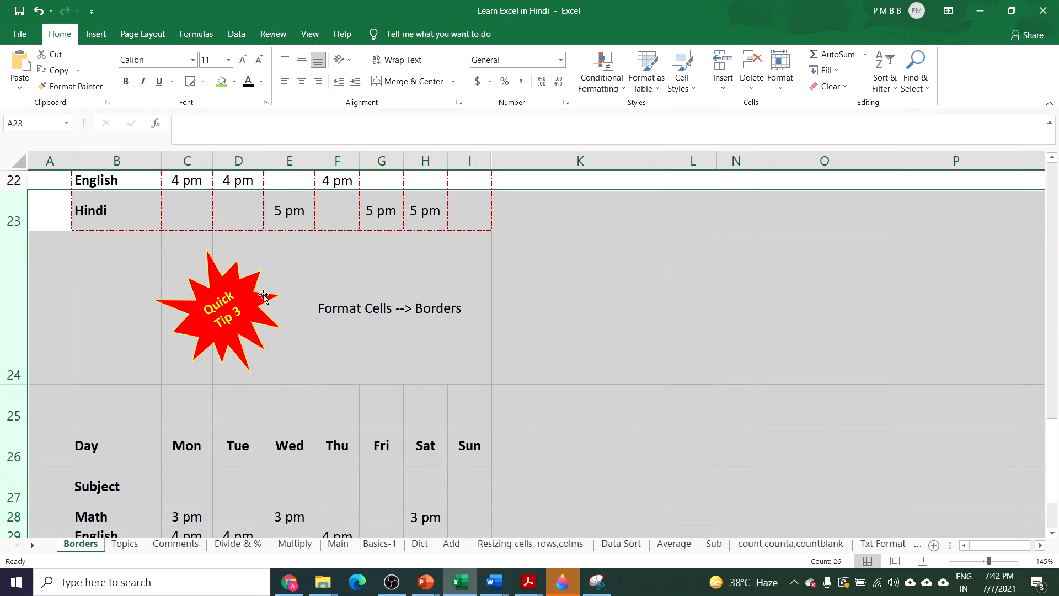
pyautogui.click(378, 322)
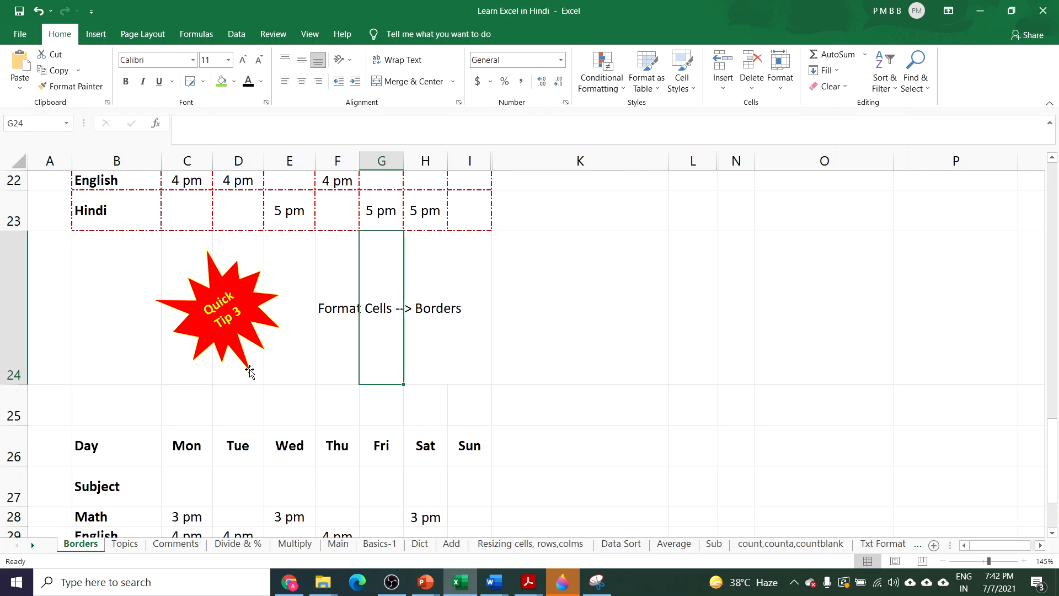
pyautogui.scroll(-1, 249, 371)
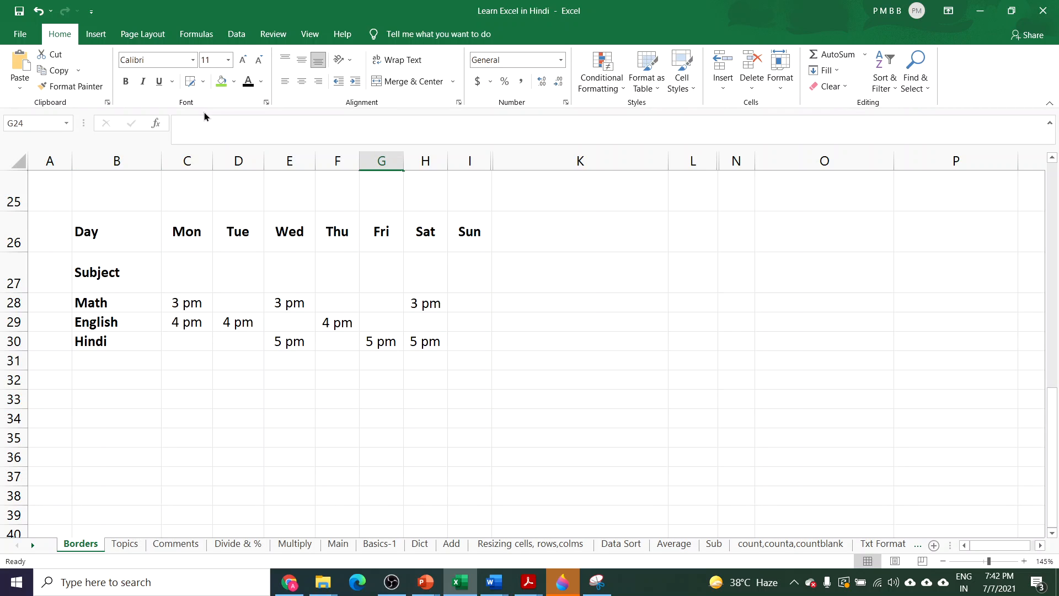
pyautogui.click(204, 81)
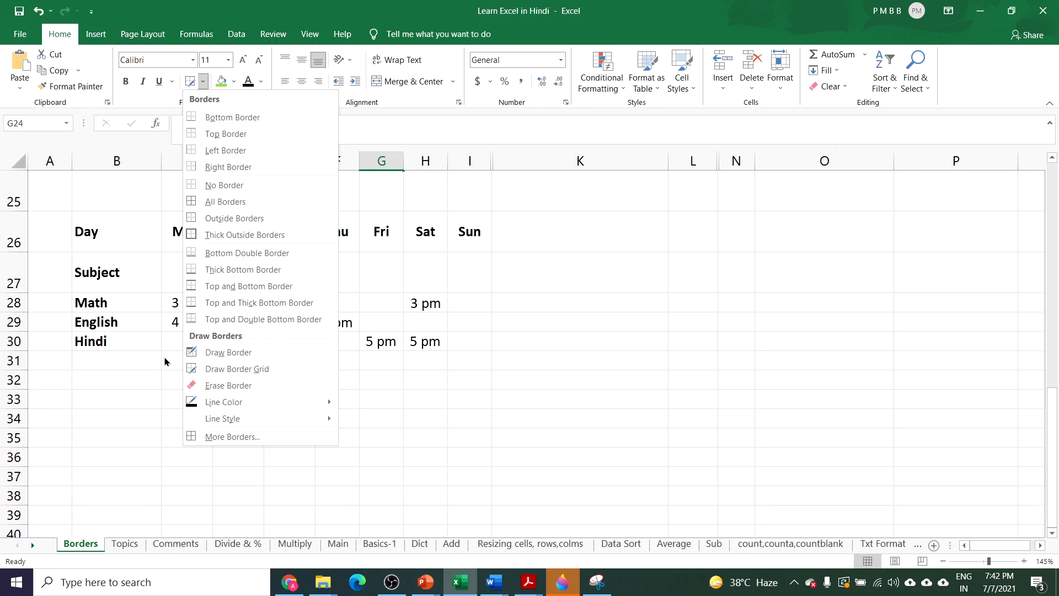
pyautogui.click(247, 439)
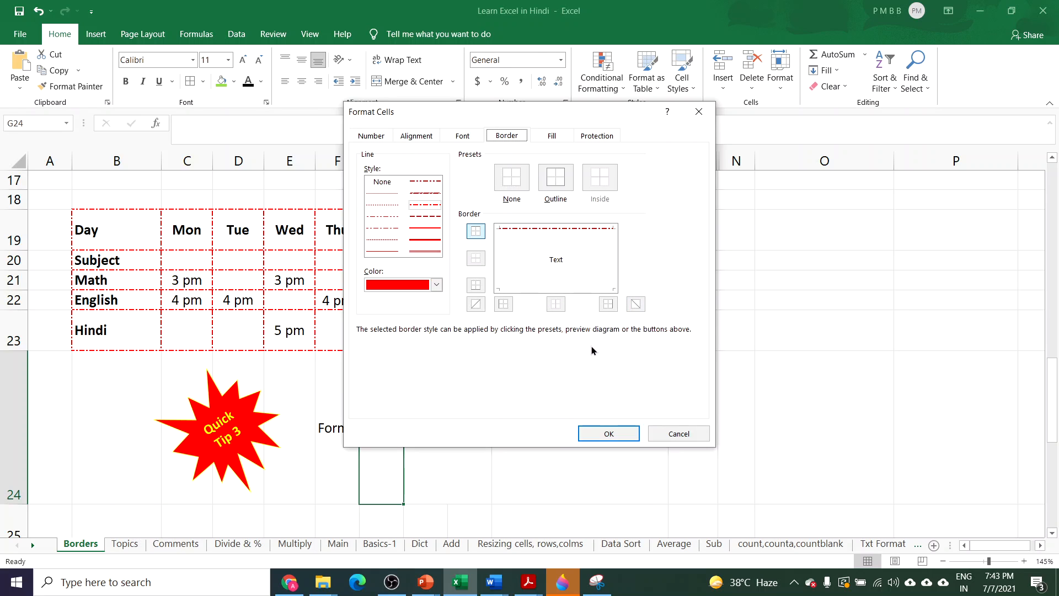
pyautogui.click(679, 433)
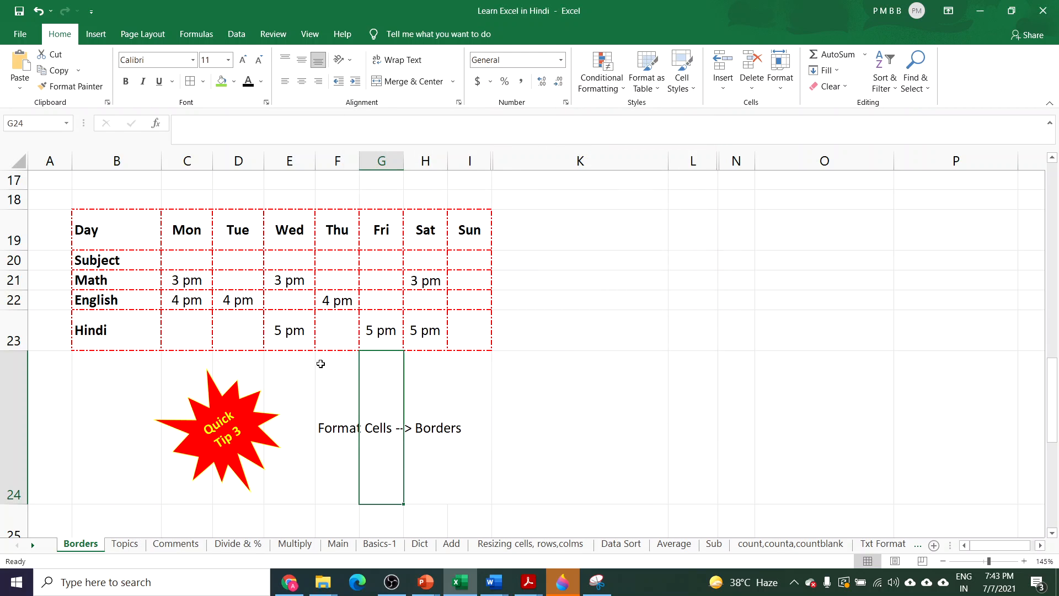
# Step: Apply All Borders to the second timetable, B26:I30, and deselect it by selecting cell C27
pyautogui.scroll(-4, 320, 363)
pyautogui.scroll(2, 316, 364)
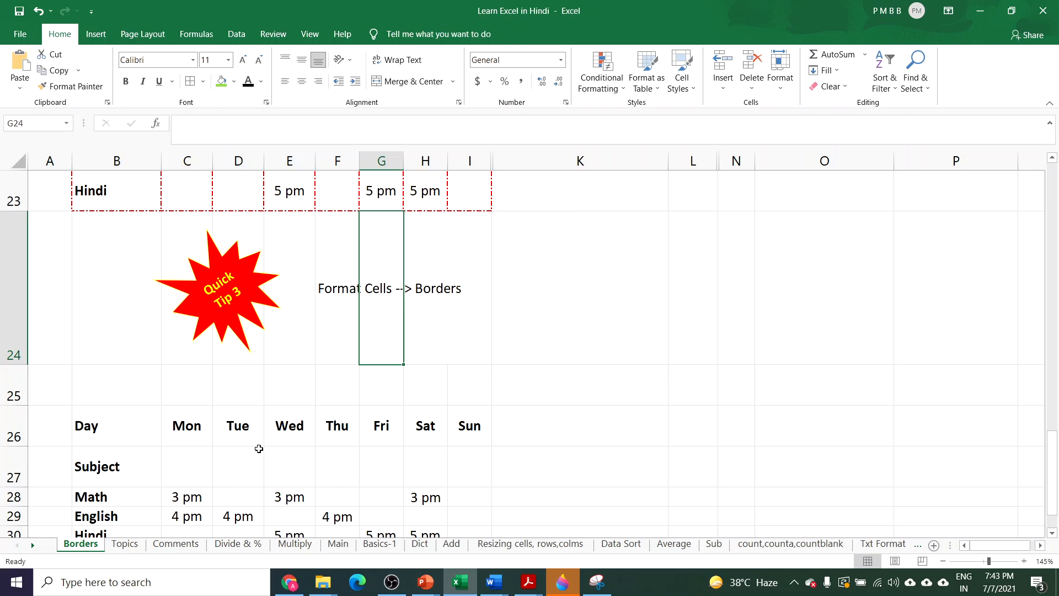
pyautogui.scroll(-1, 260, 448)
pyautogui.scroll(-2, 213, 367)
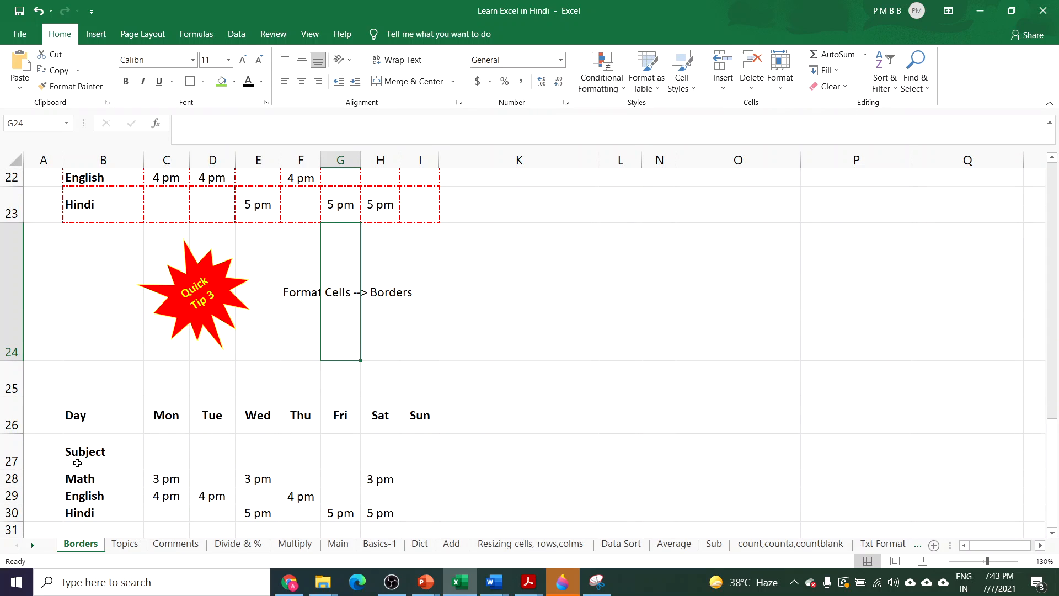
pyautogui.click(92, 410)
pyautogui.moveTo(92, 411); pyautogui.dragTo(408, 507)
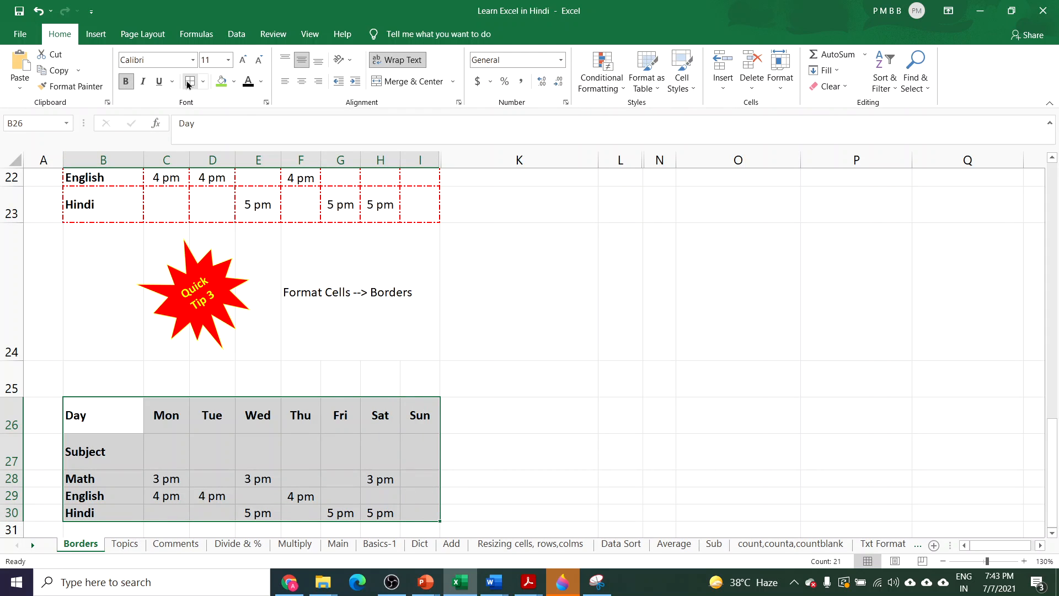
pyautogui.hotkey('ctrl', '1')
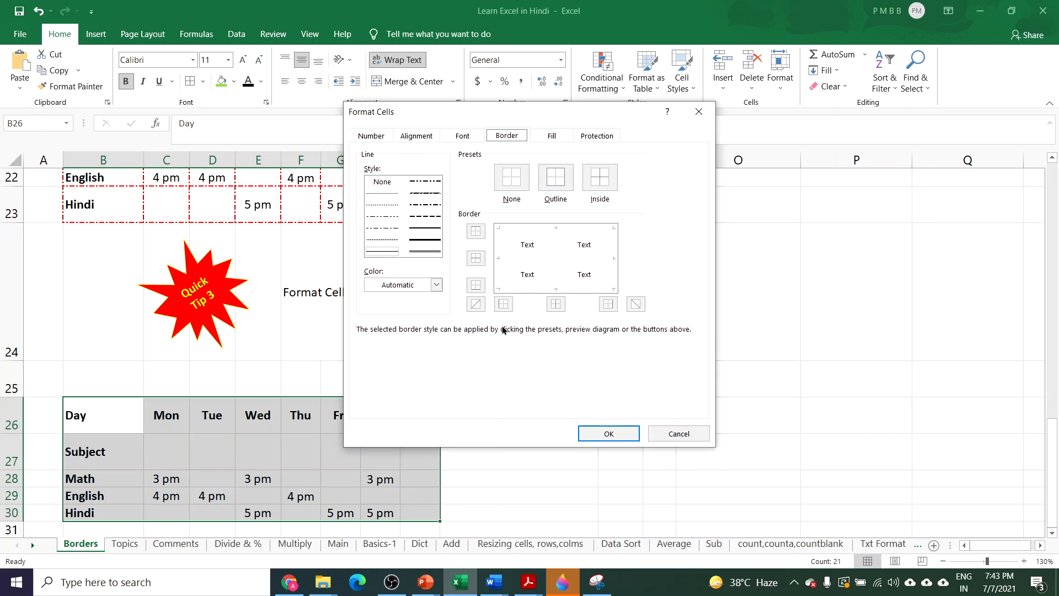
pyautogui.click(679, 434)
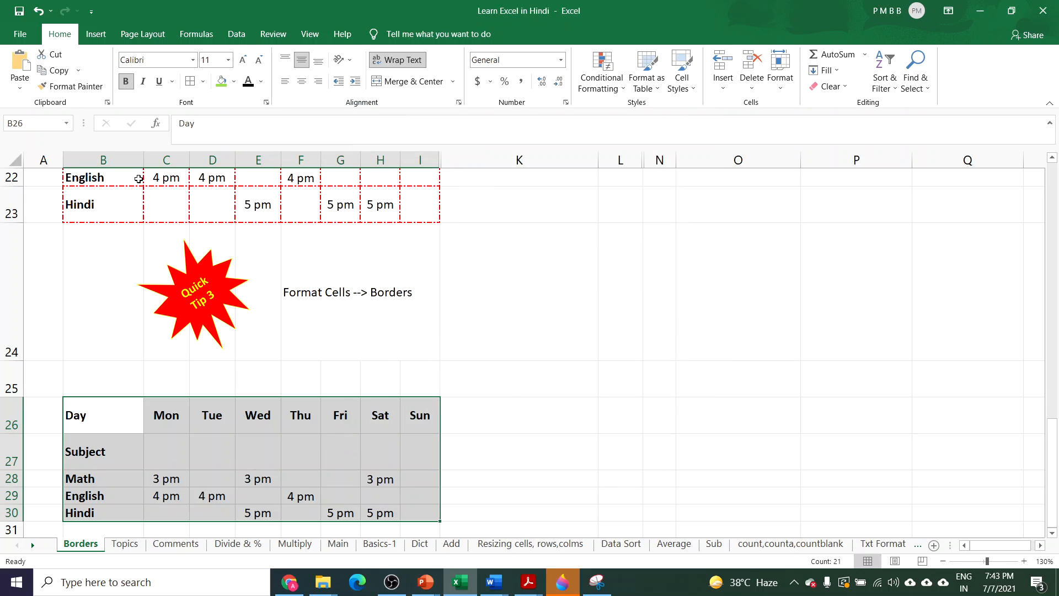
pyautogui.click(203, 81)
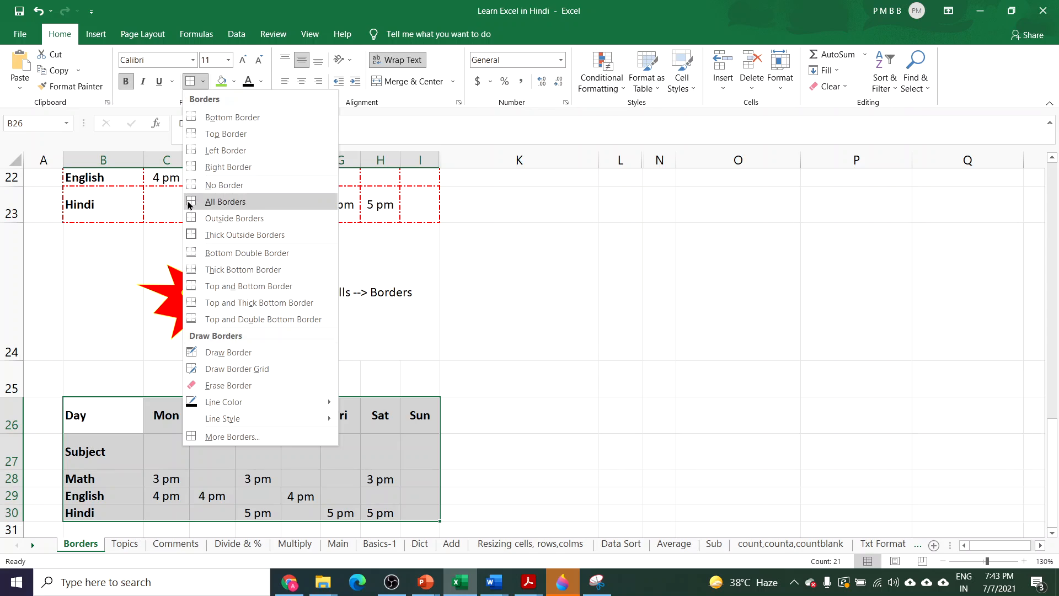
pyautogui.click(218, 201)
pyautogui.click(181, 450)
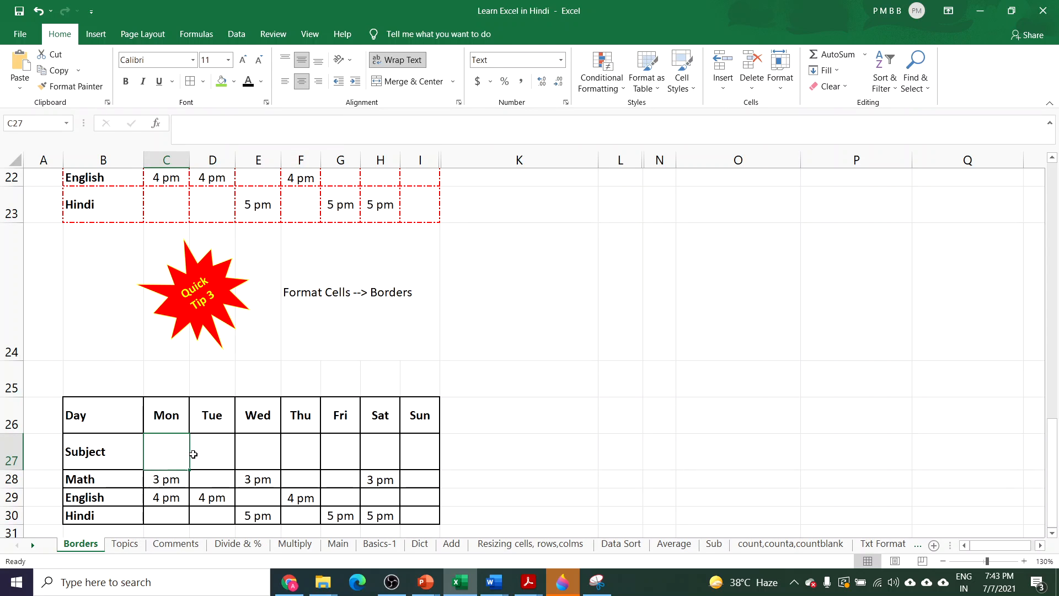
# Step: Add "Subject" on a second line below "Day" inside cell B26 of the second timetable
pyautogui.moveTo(171, 444); pyautogui.dragTo(414, 449)
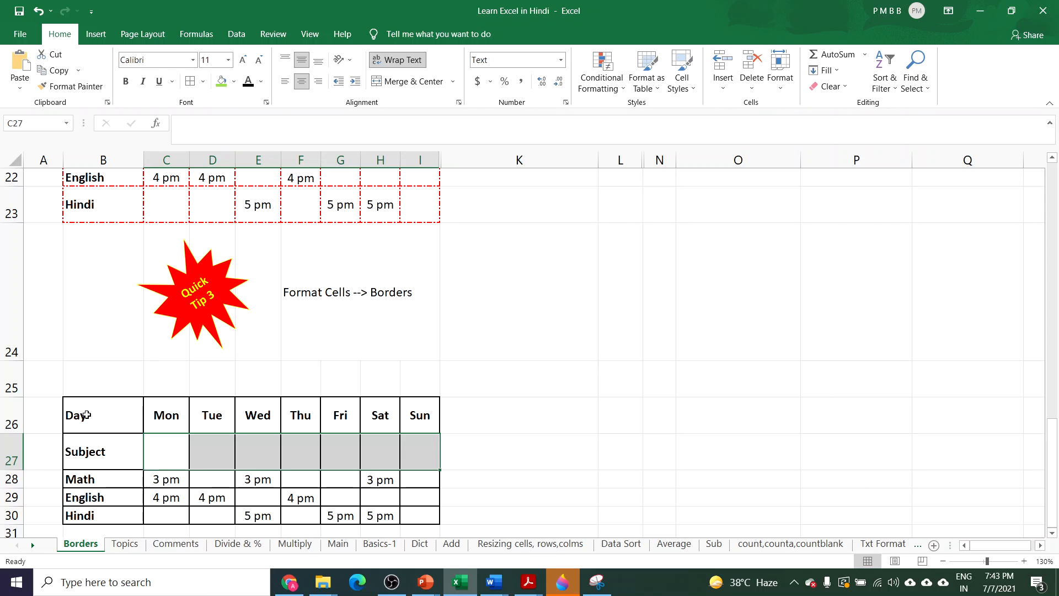
pyautogui.doubleClick(88, 415)
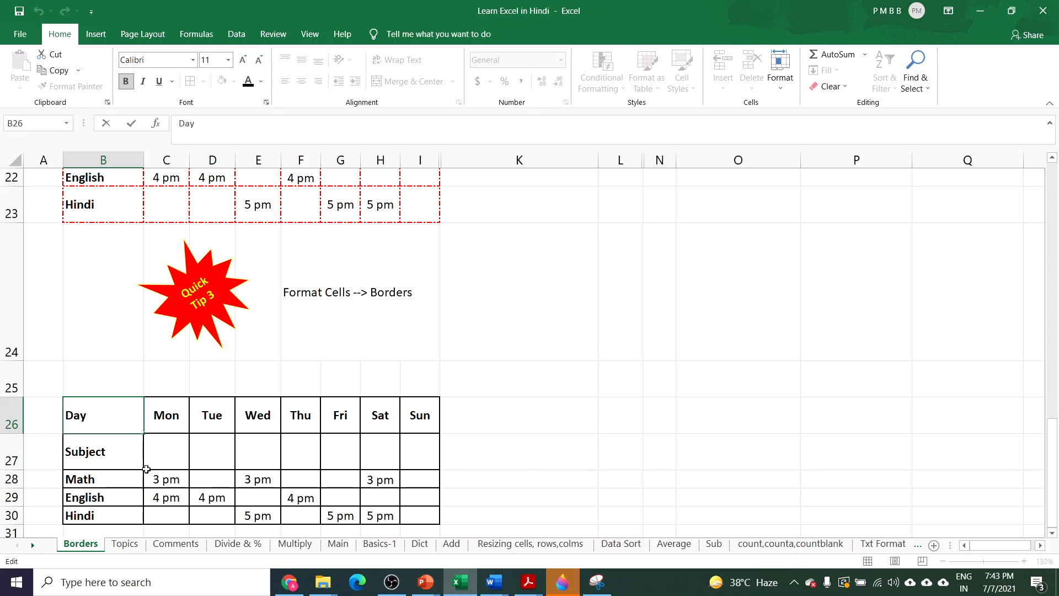
pyautogui.press('alt')
pyautogui.hotkey('alt', 'Return')
pyautogui.write('Sub')
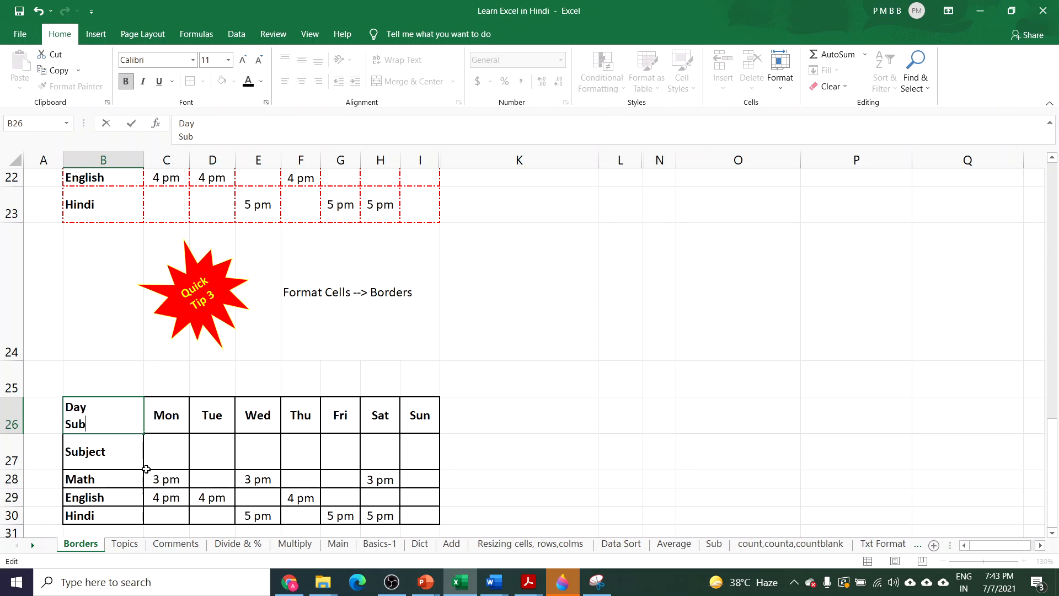
pyautogui.write('ject')
pyautogui.click(175, 458)
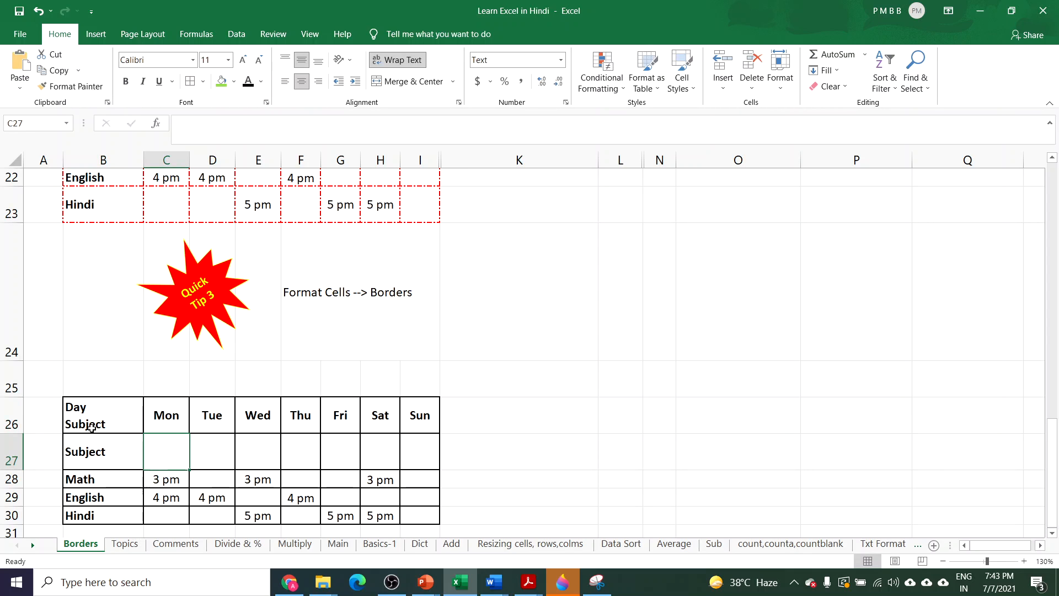
# Step: Delete the redundant Subject row 27 from the second timetable and clear the row selection
pyautogui.click(7, 454)
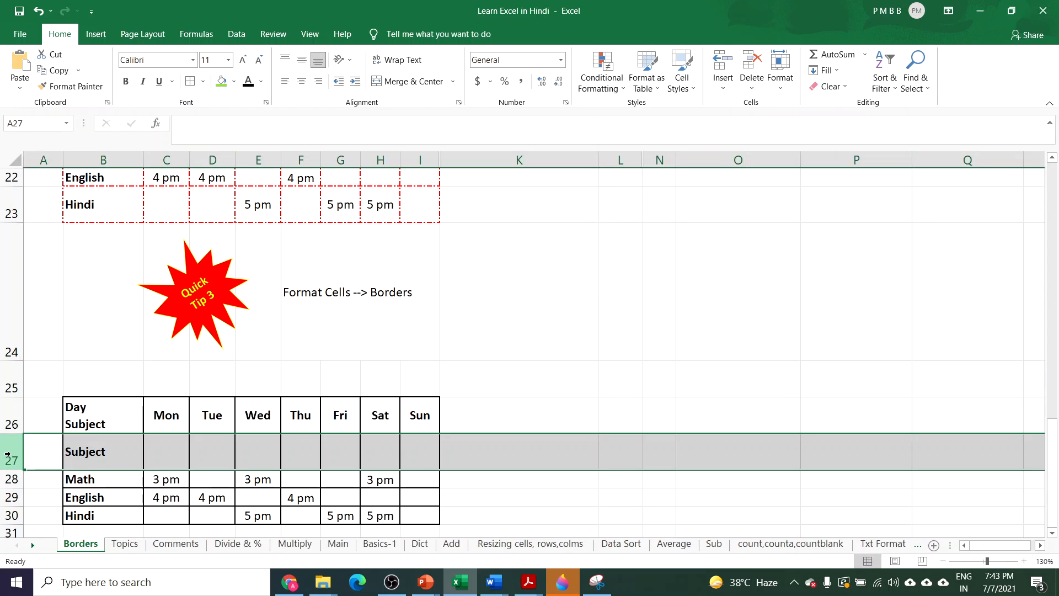
pyautogui.rightClick(8, 454)
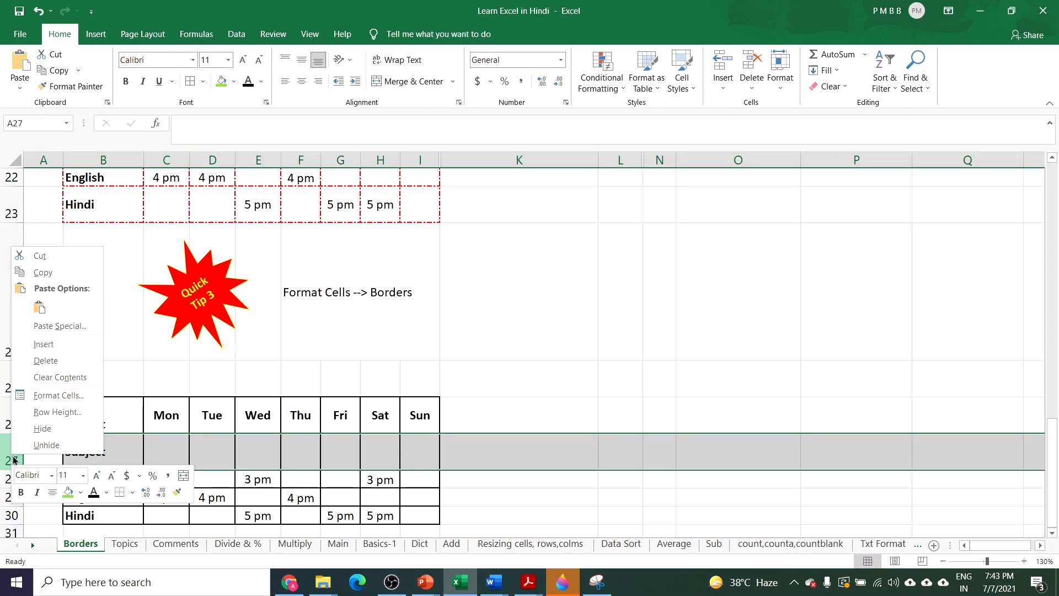
pyautogui.click(47, 361)
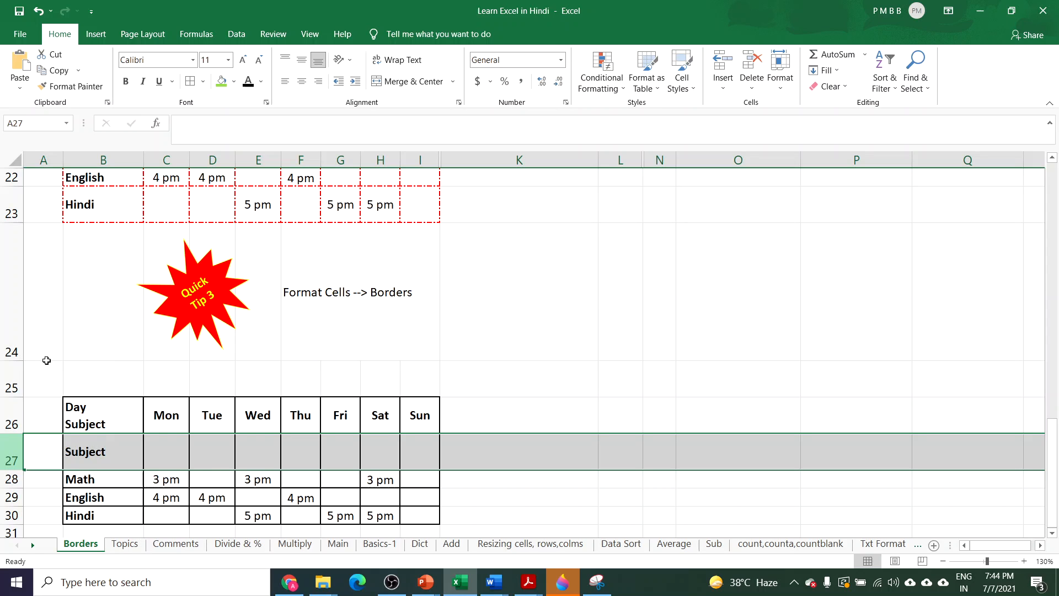
pyautogui.click(488, 471)
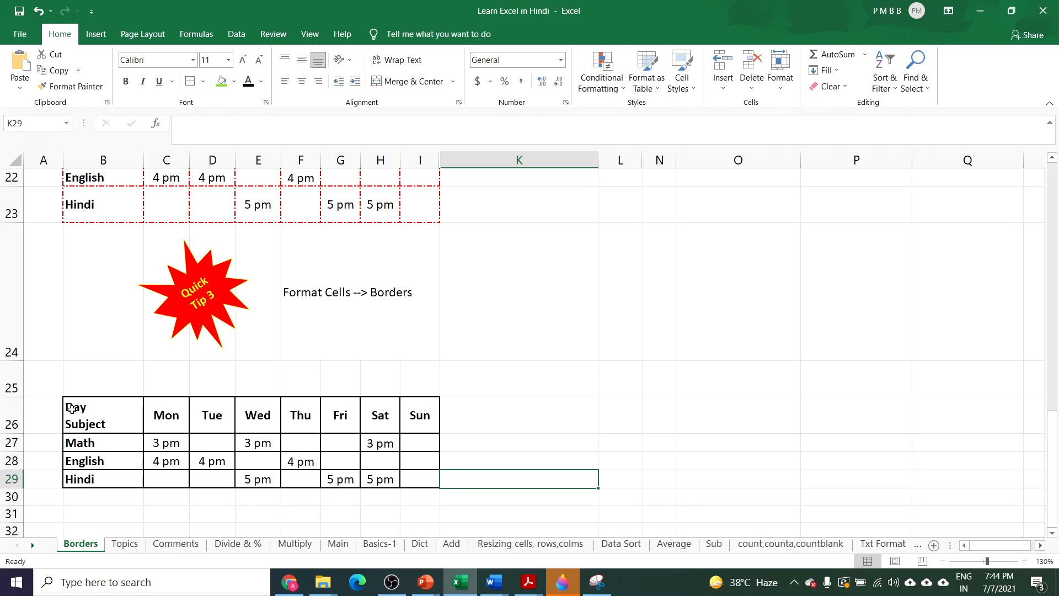
# Step: Insert leading spaces before "Day" in cell B26 to shift it to the cell's right side
pyautogui.click(67, 407)
pyautogui.doubleClick(67, 406)
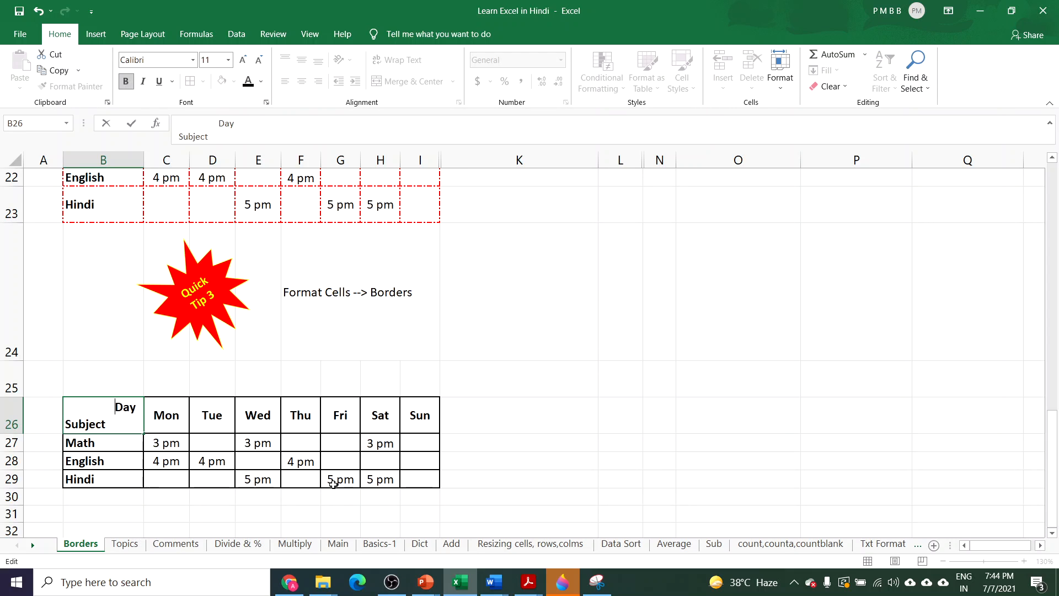
pyautogui.click(446, 458)
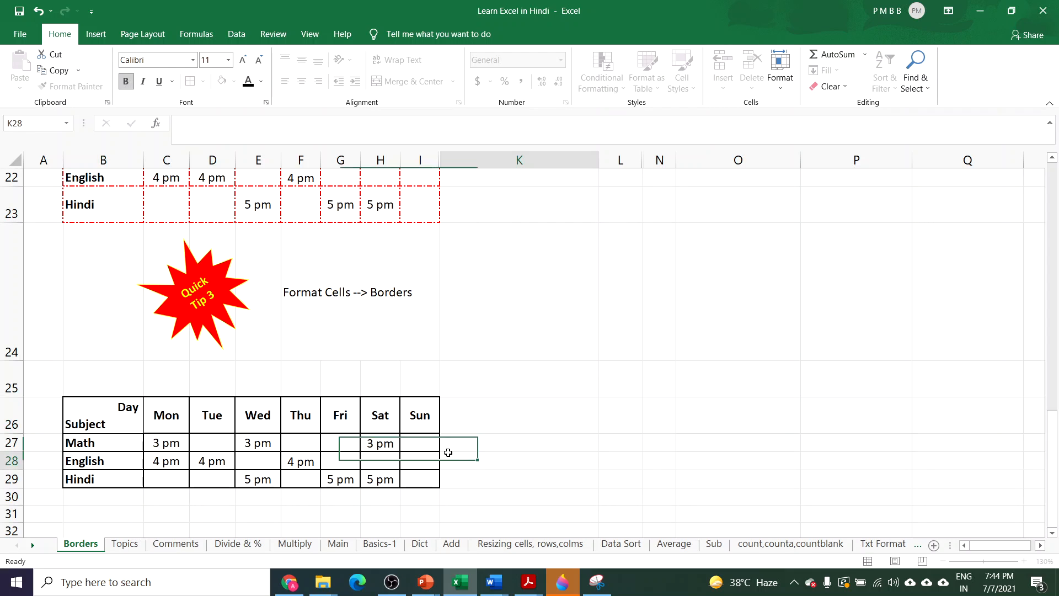
# Step: Add a diagonal border from upper left to lower right in cell B26, separating Day from Subject
pyautogui.click(92, 420)
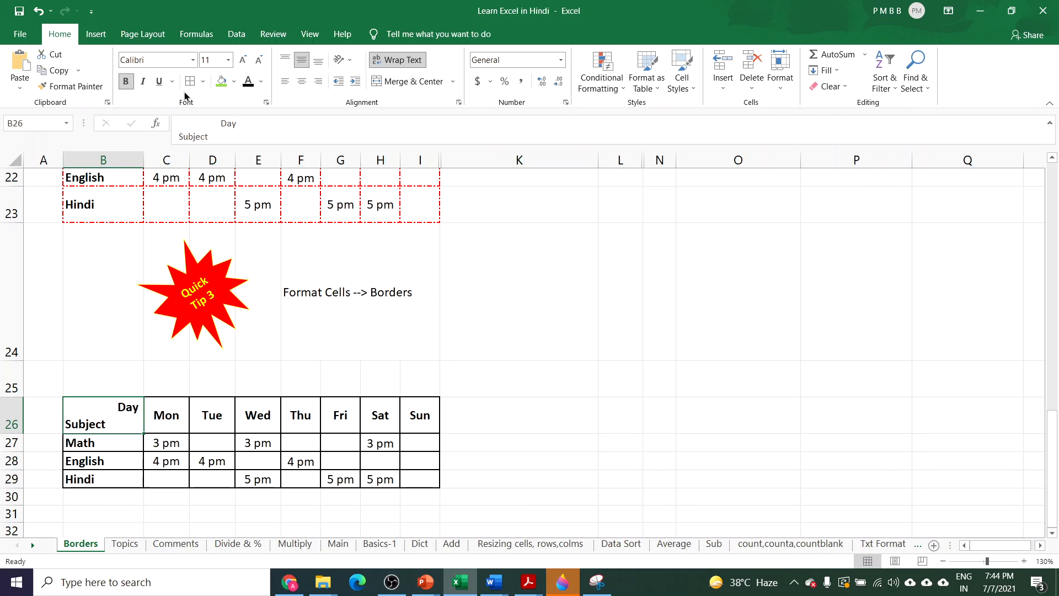
pyautogui.click(203, 81)
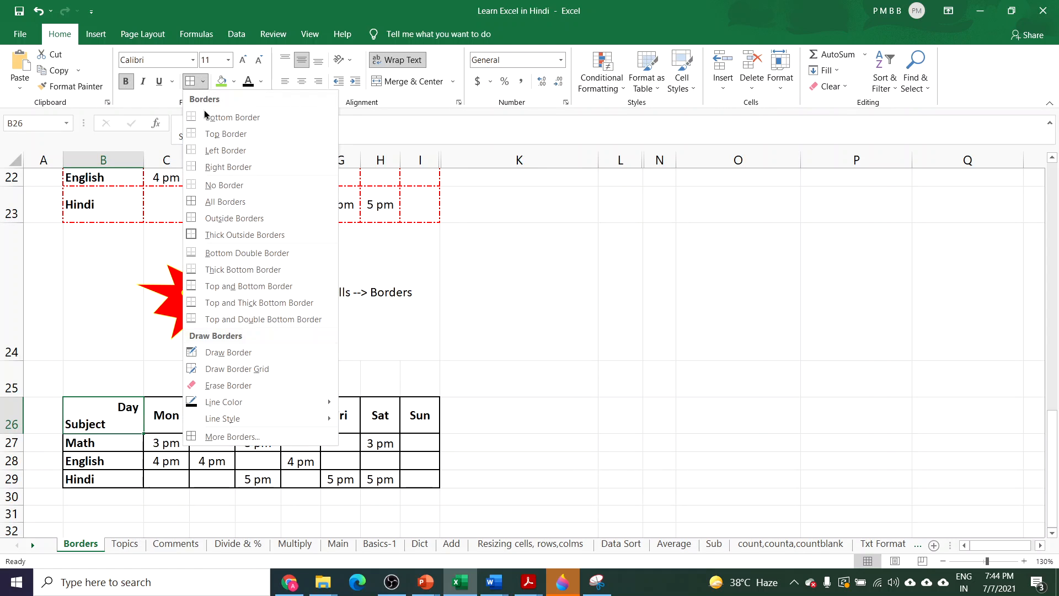
pyautogui.click(242, 437)
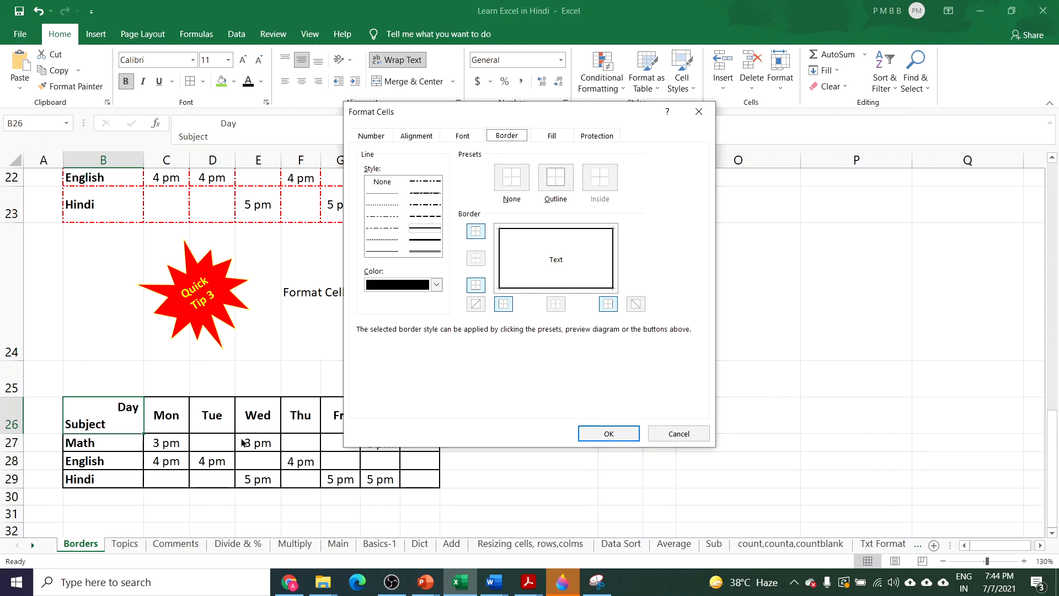
pyautogui.click(634, 304)
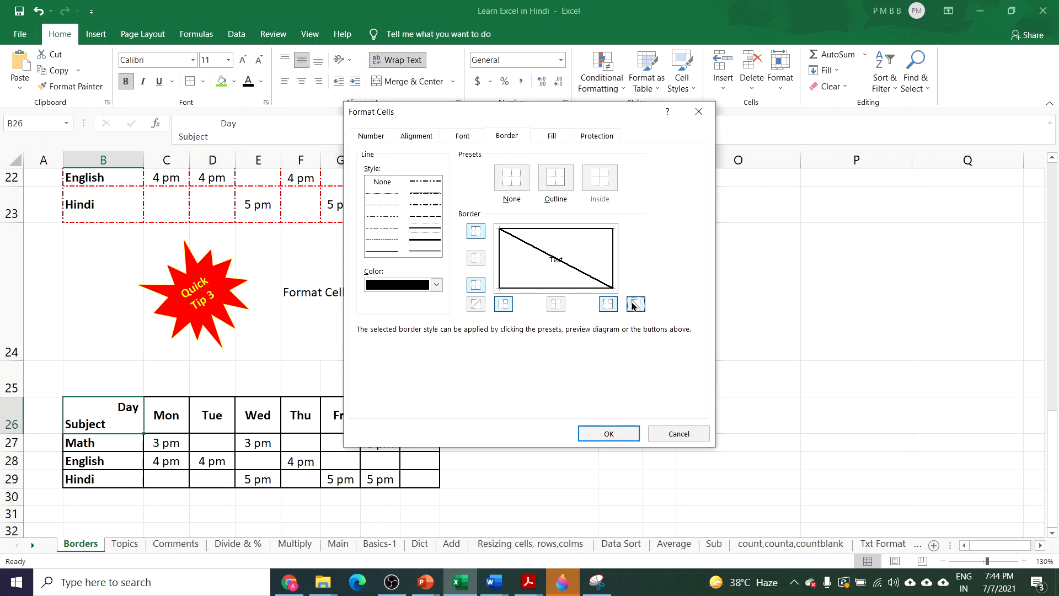
pyautogui.click(609, 433)
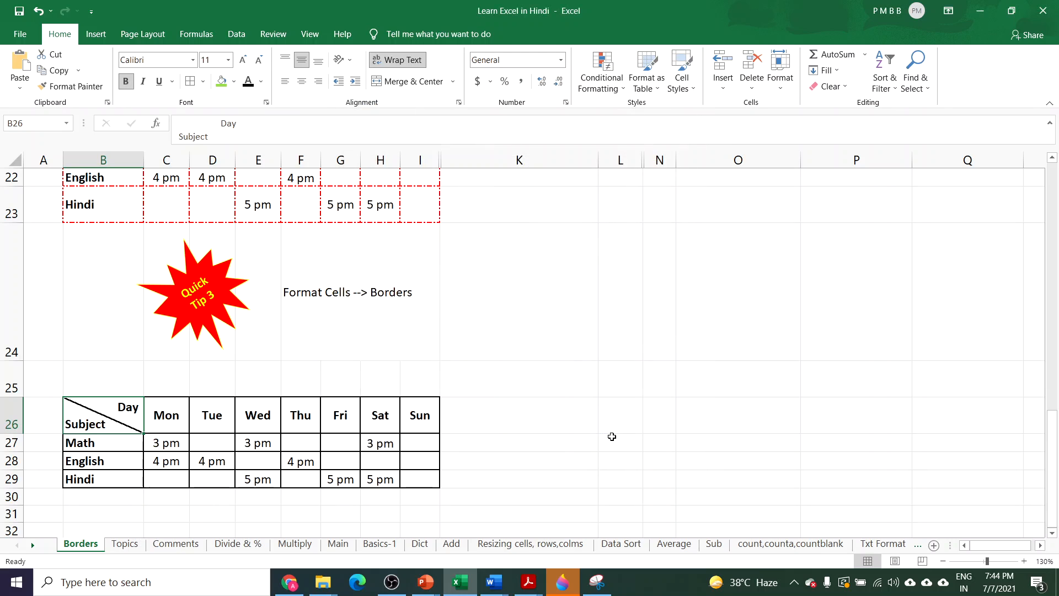
pyautogui.click(520, 429)
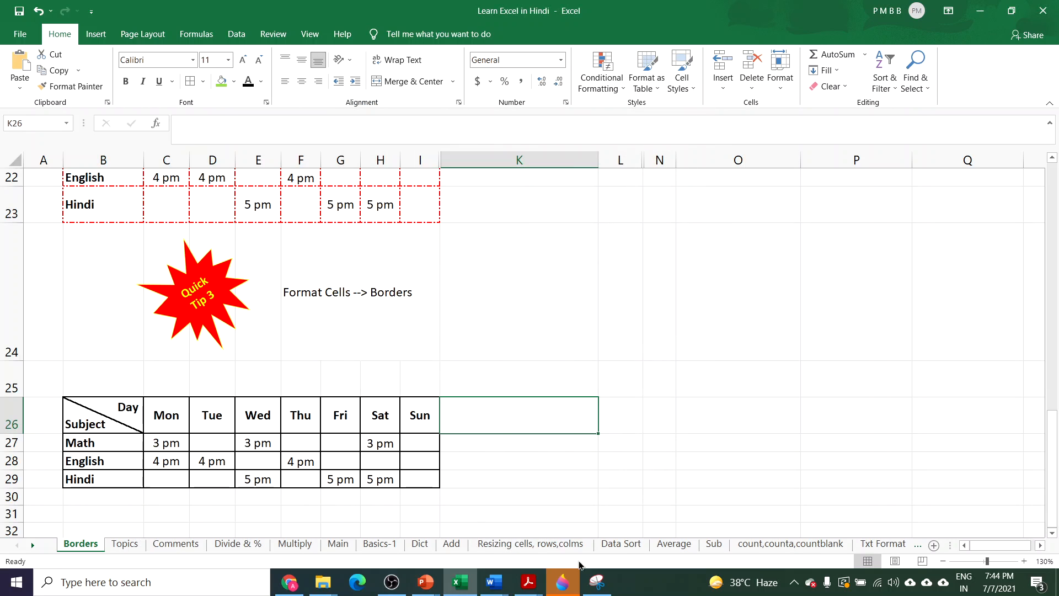
pyautogui.click(657, 380)
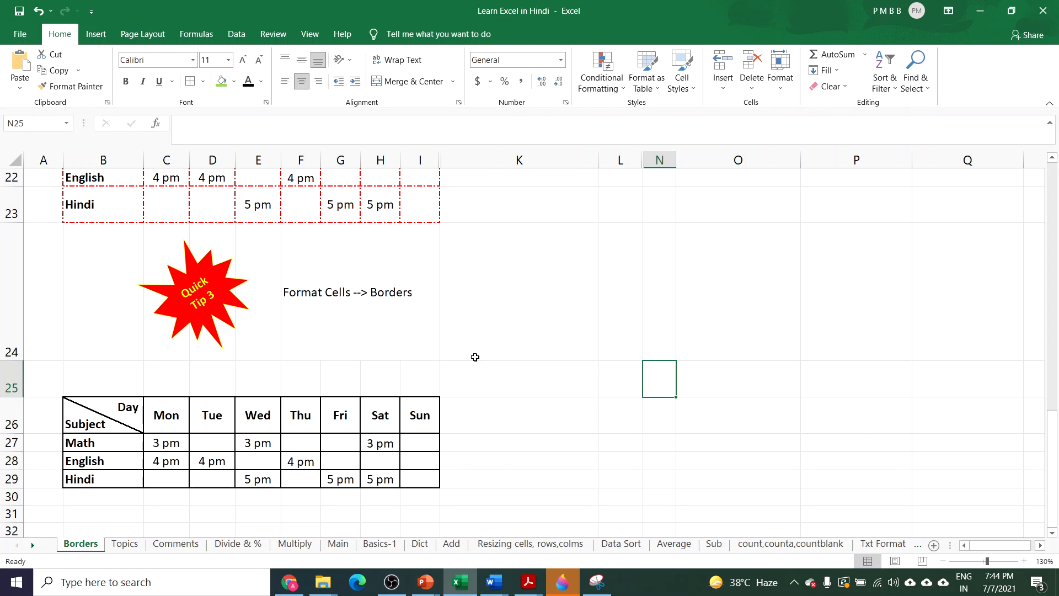
# Step: Review the Borders sheet's tables, the available border options and the Quick Tip 3 note in row 24
pyautogui.scroll(7, 474, 357)
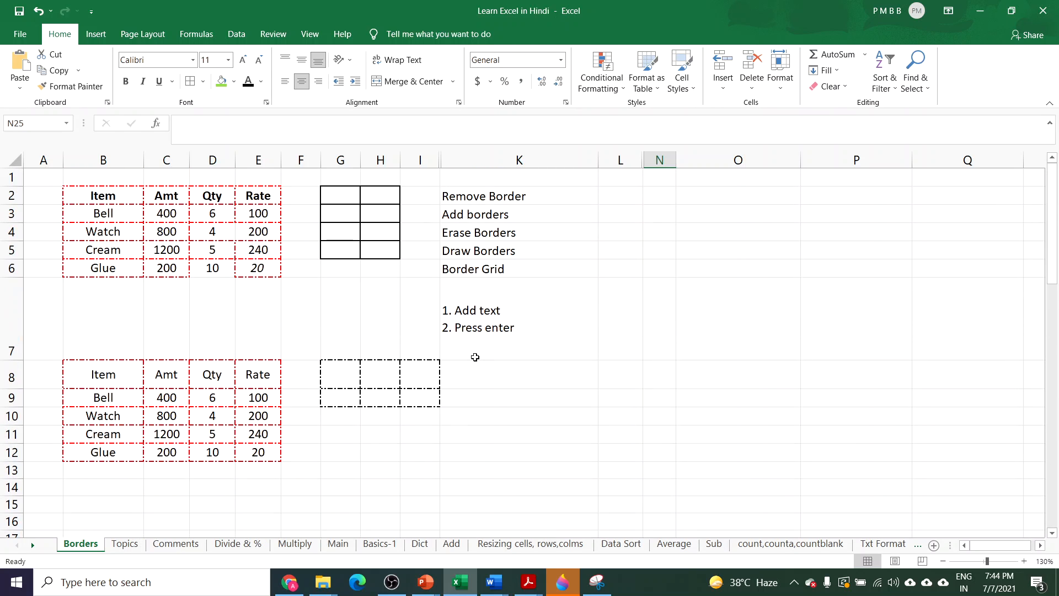
pyautogui.scroll(-5, 475, 357)
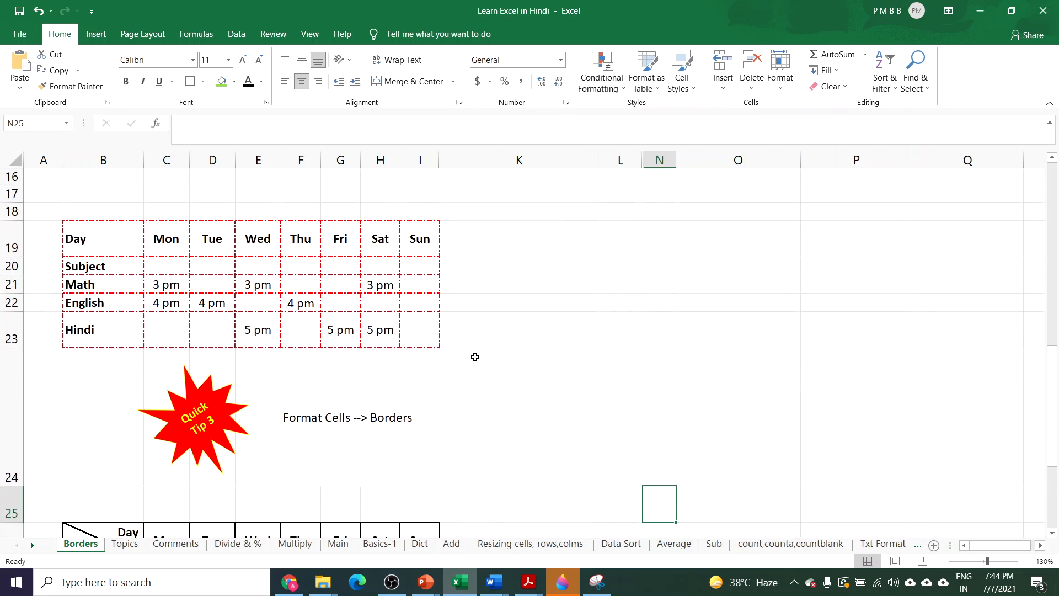
pyautogui.scroll(-1, 475, 357)
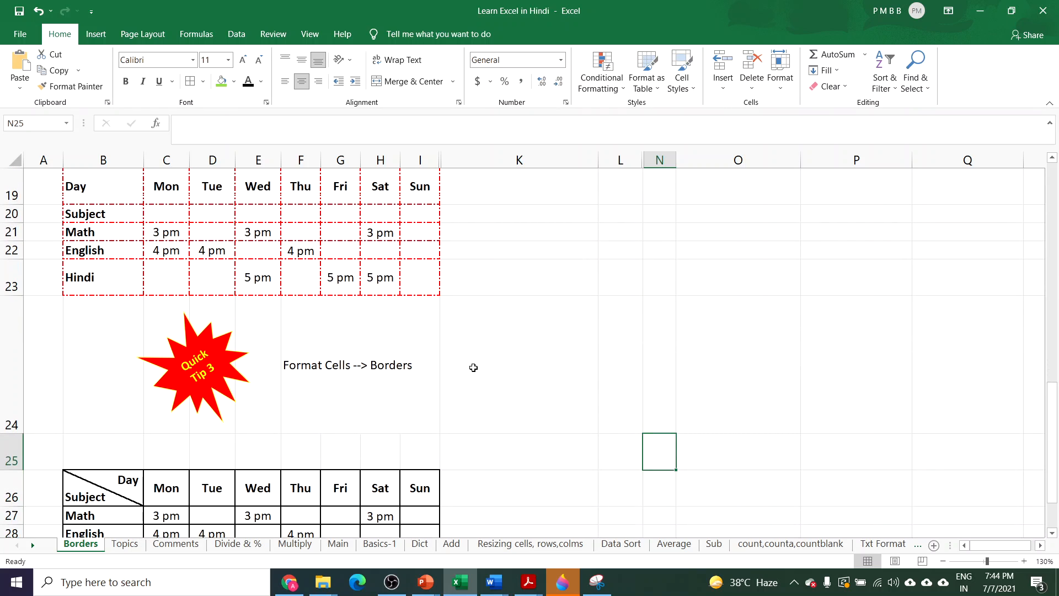
pyautogui.scroll(-1, 447, 372)
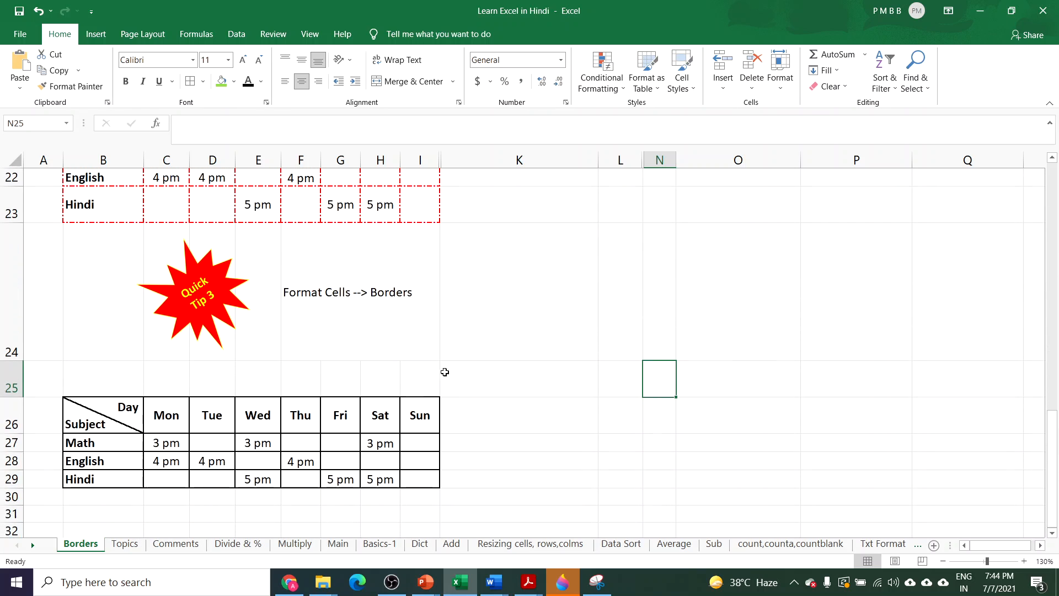
pyautogui.click(203, 83)
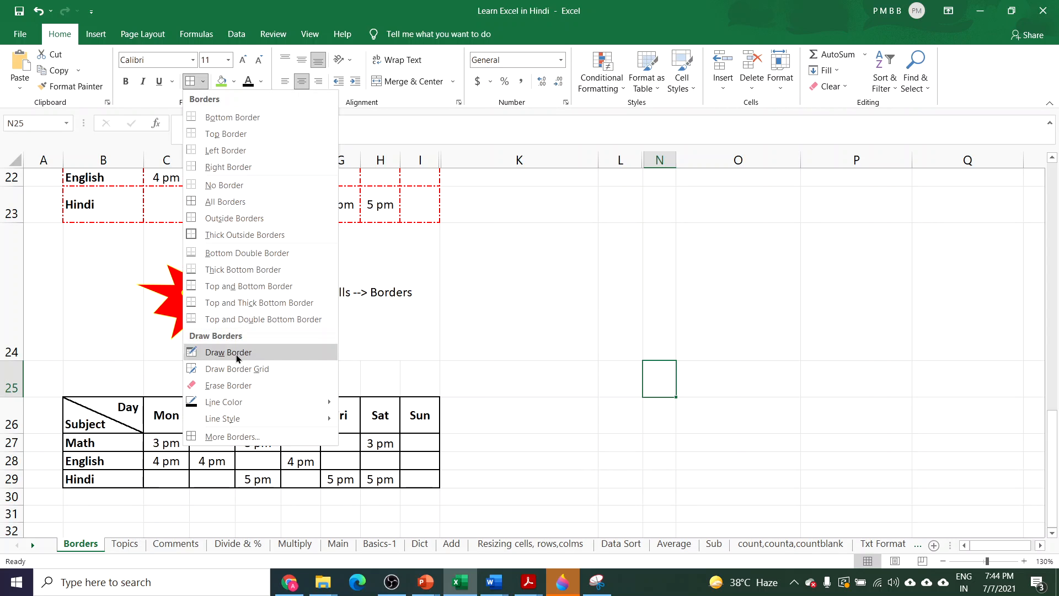
pyautogui.click(415, 361)
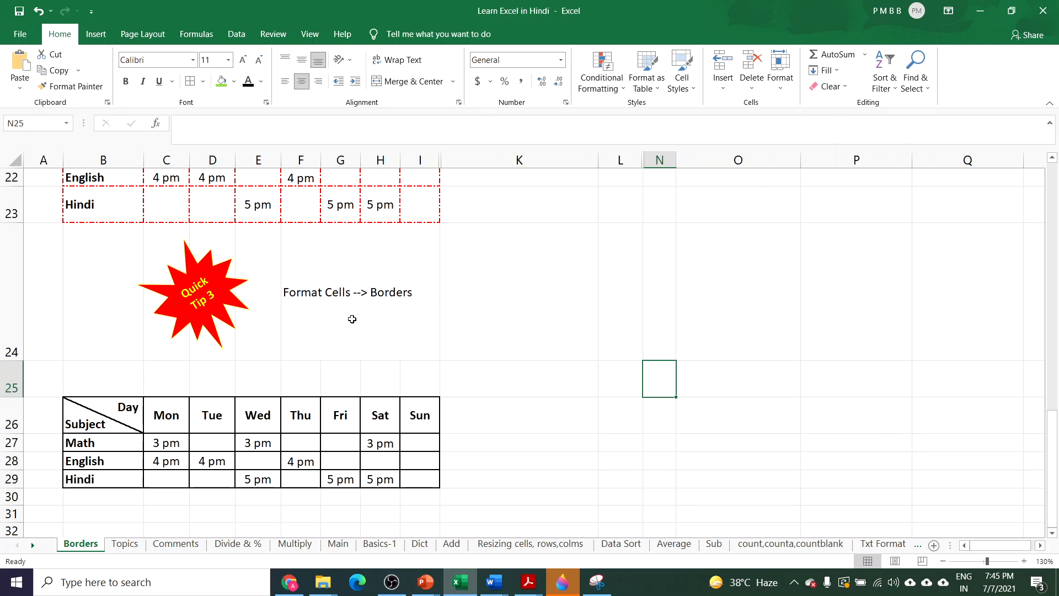
pyautogui.click(347, 316)
pyautogui.click(291, 316)
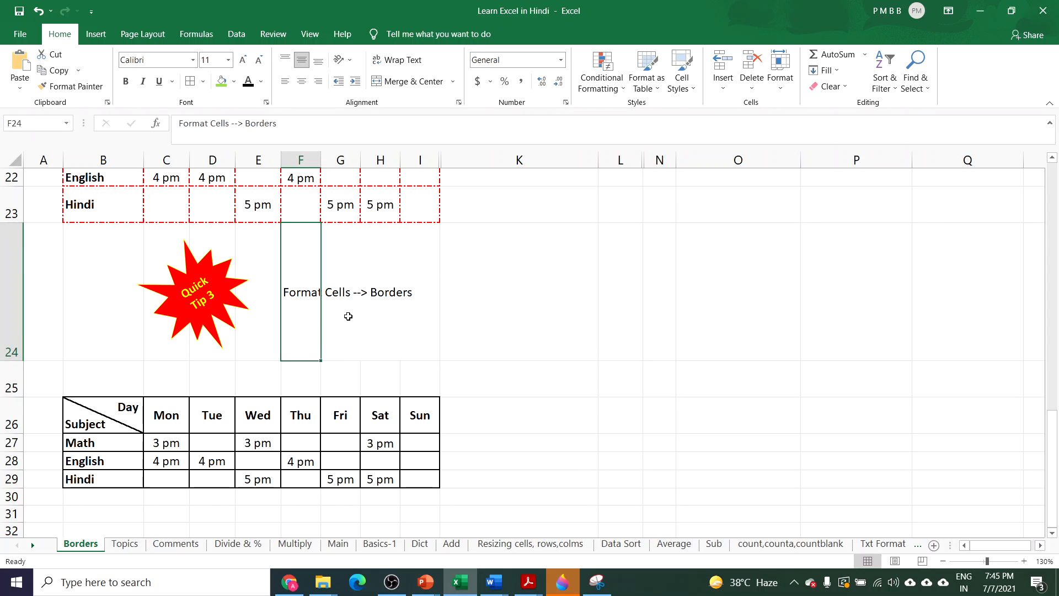
pyautogui.click(345, 315)
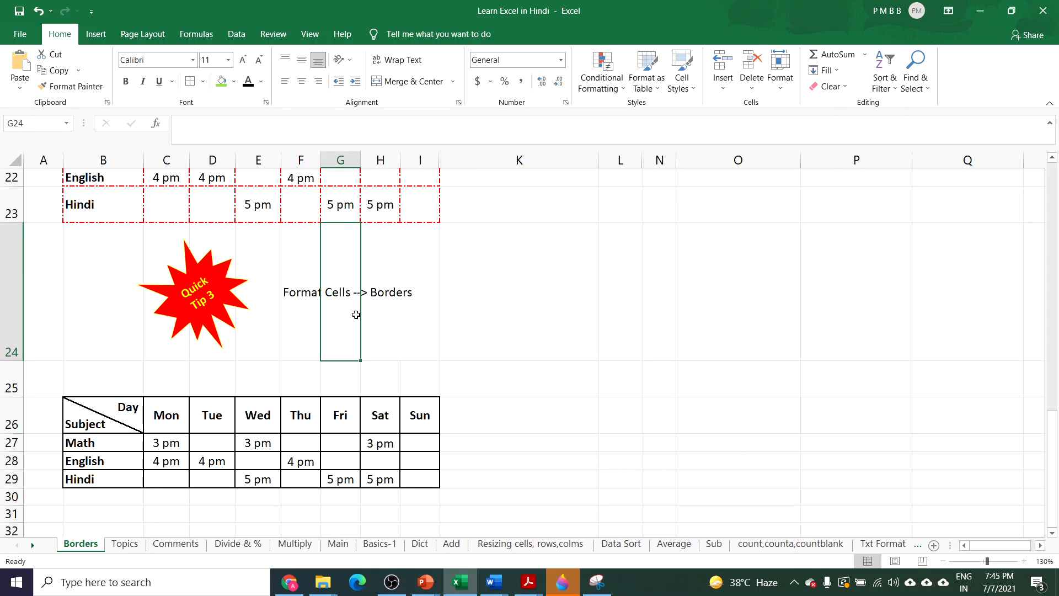